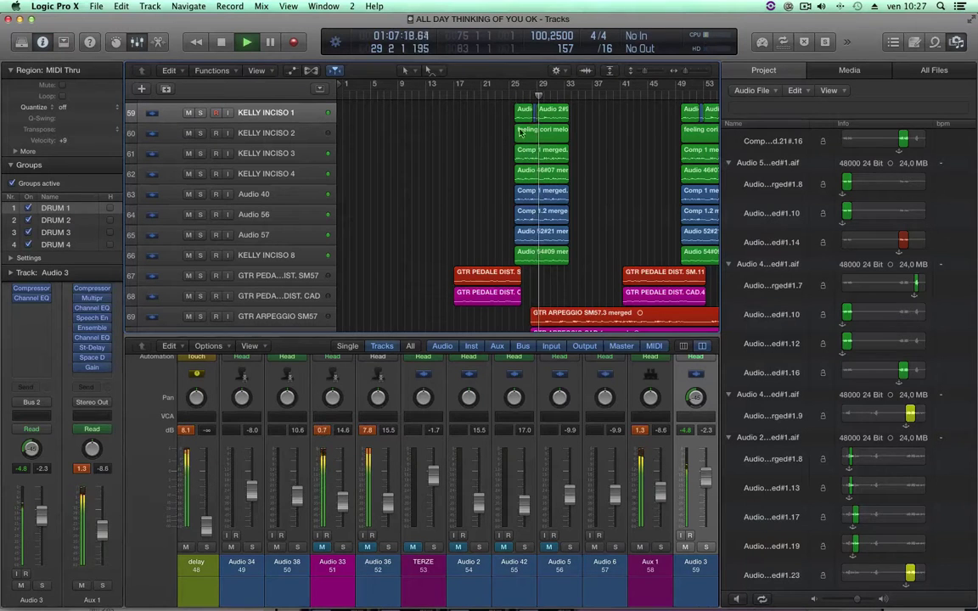
Find the VOX OK track in the arrangement and select its vocal region
scroll(521, 221, down, 6)
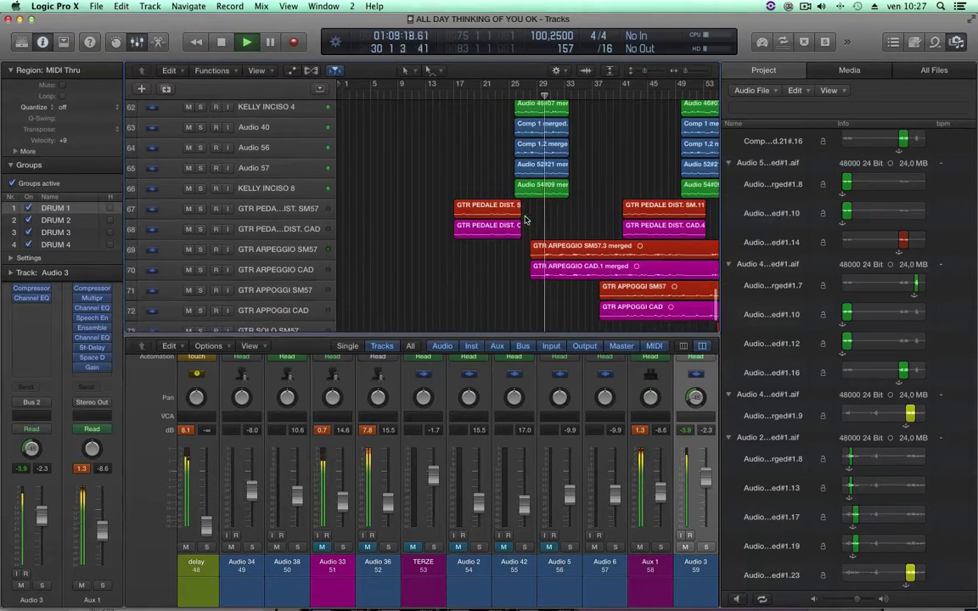
scroll(514, 222, up, 12)
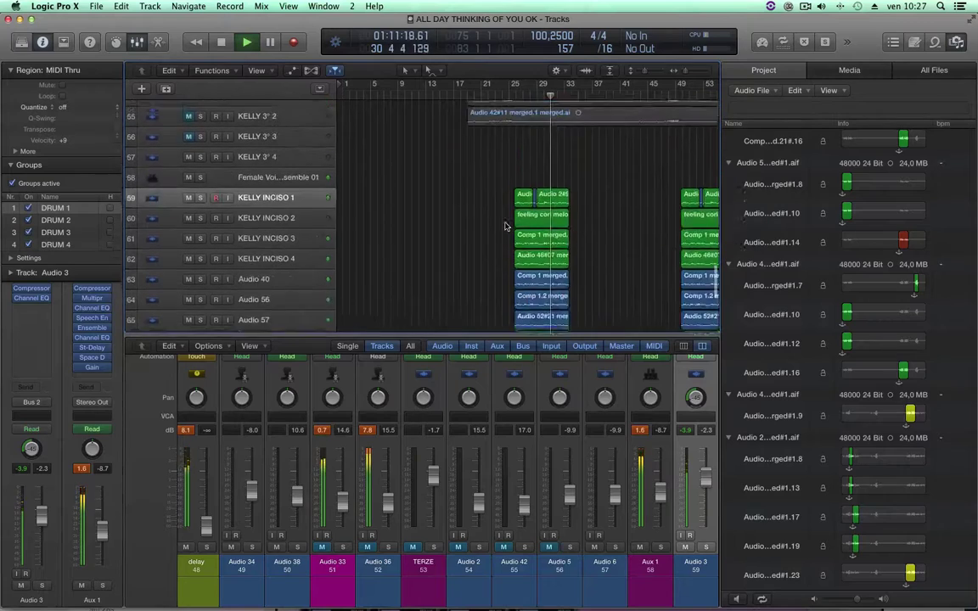
scroll(505, 226, down, 8)
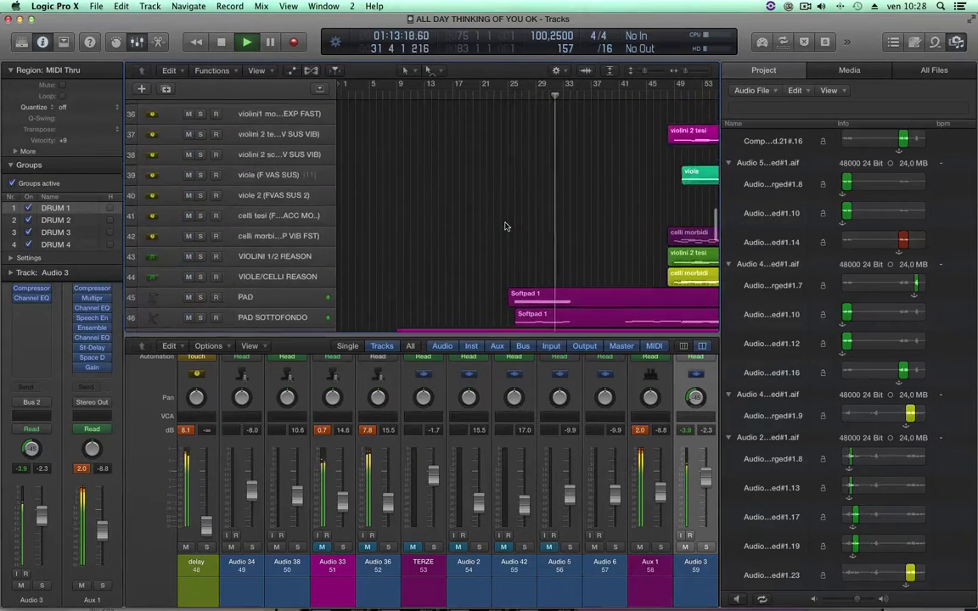
scroll(501, 224, up, 5)
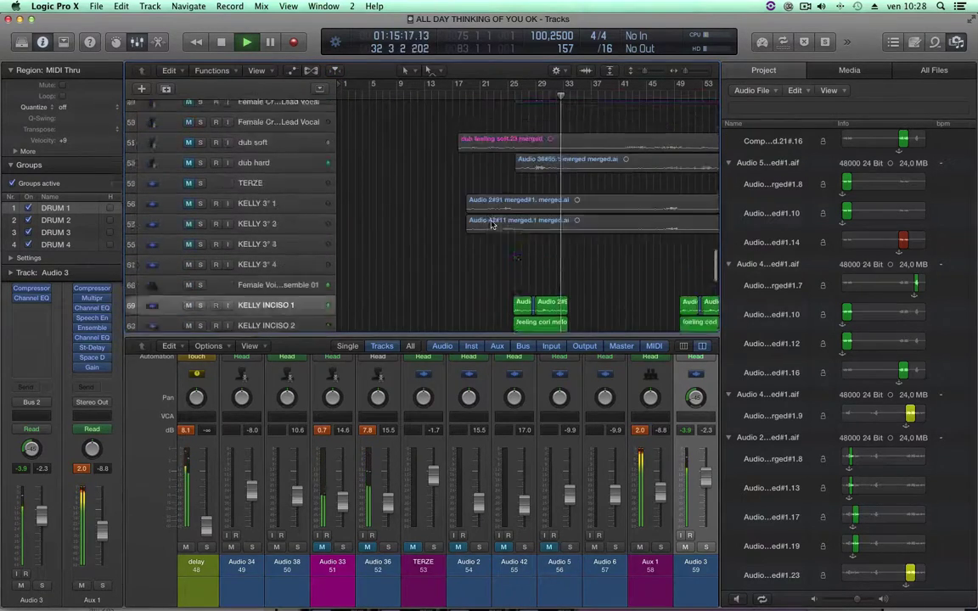
scroll(490, 223, up, 2)
click(573, 178)
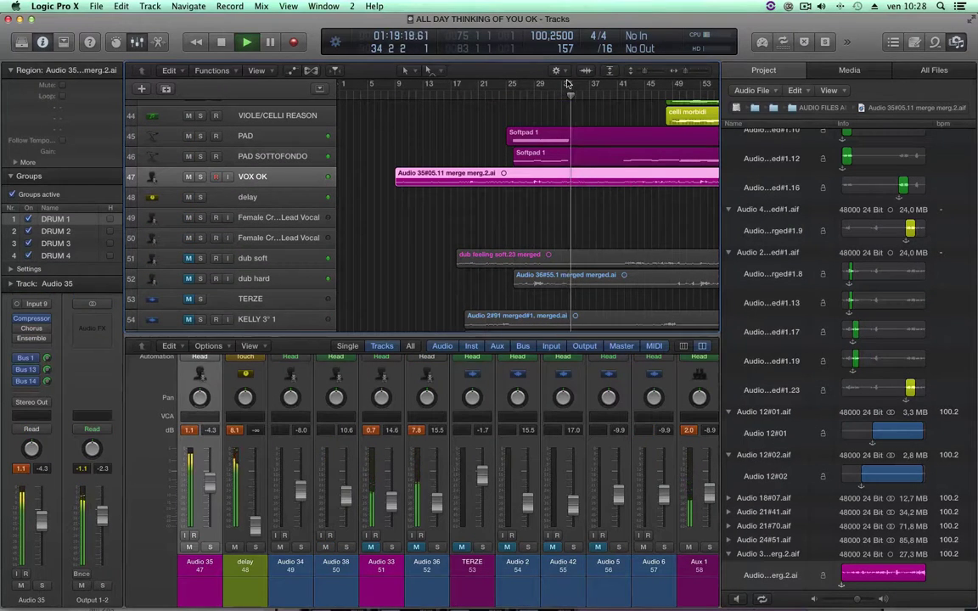
Set the cycle area from bar 34 to bar 46, solo the VOX OK track, and clear its peak level after stopping playback
drag(574, 84, 653, 96)
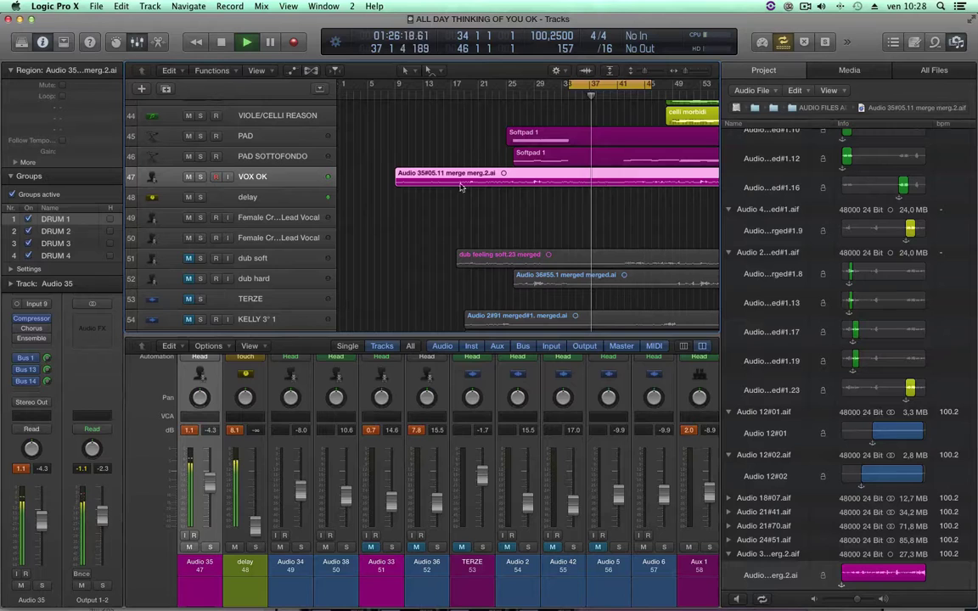
click(200, 177)
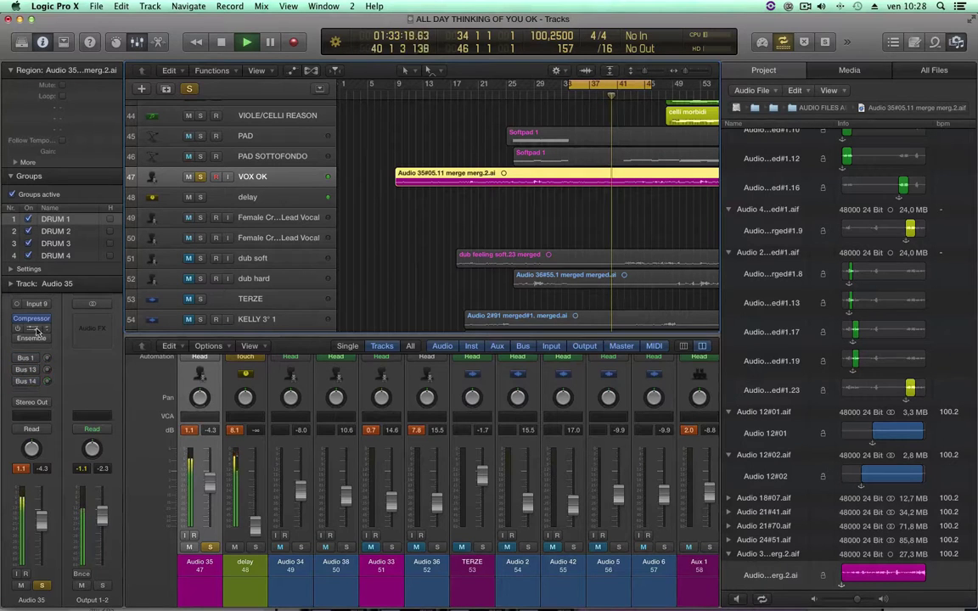
key(space)
click(21, 467)
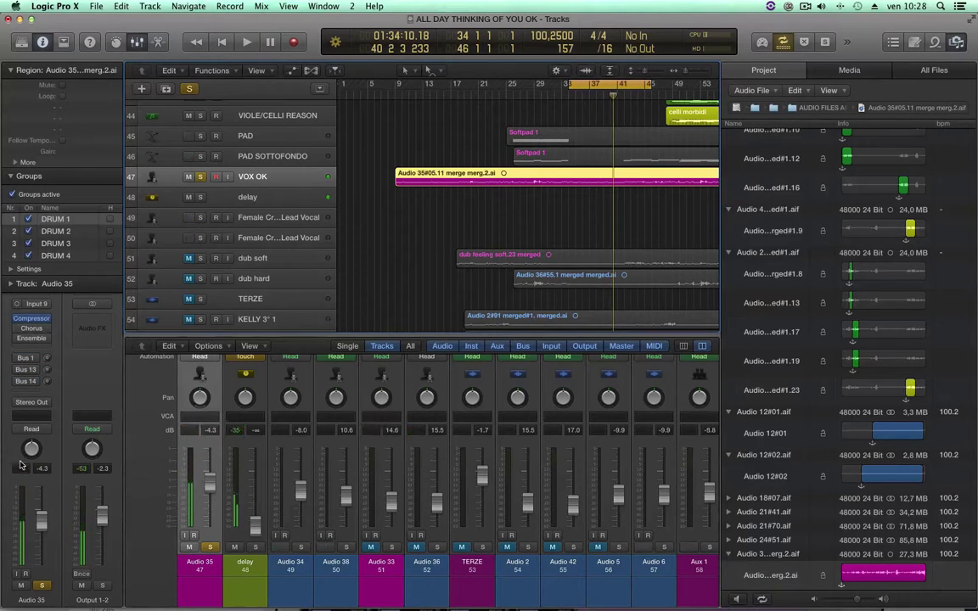
Adjust the threshold and release of the VOX OK compressor during playback and set its attack to 16 ms
click(33, 320)
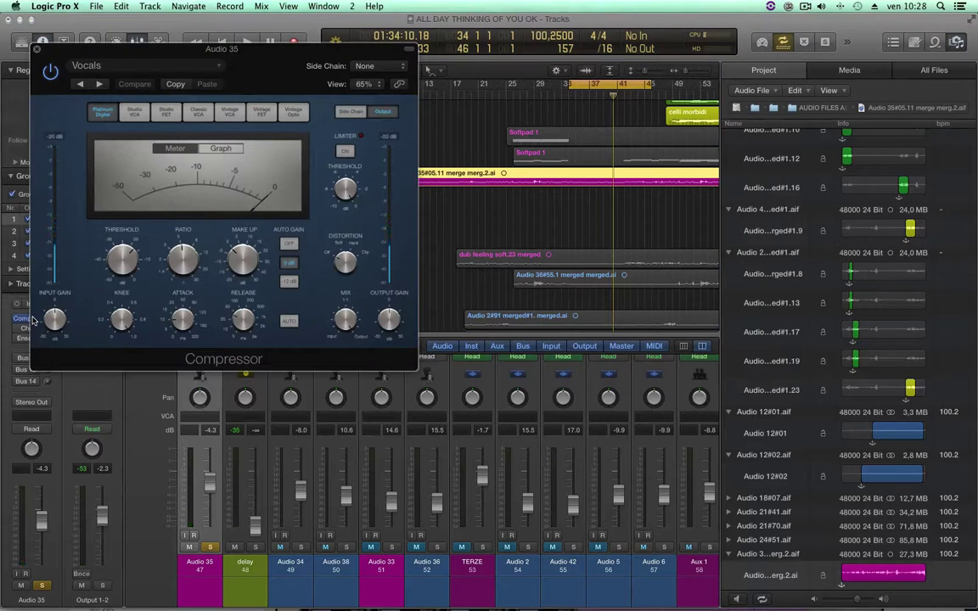
key(space)
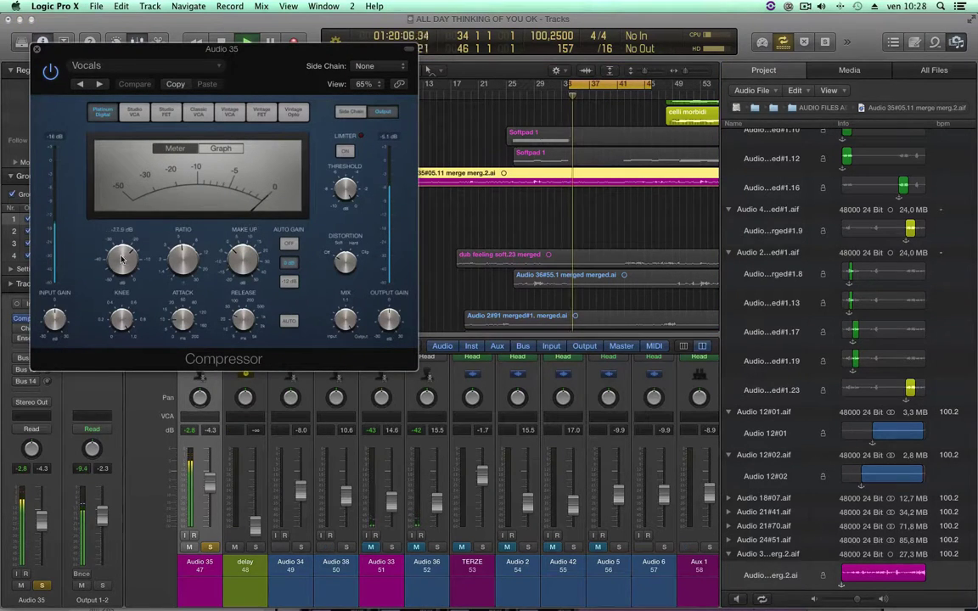
drag(120, 260, 111, 274)
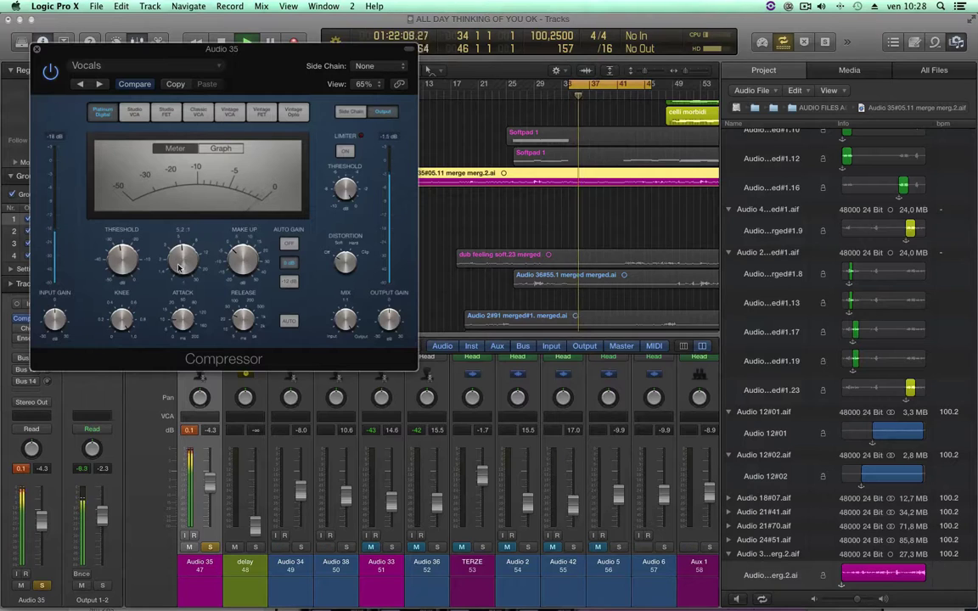
mouse_move(179, 328)
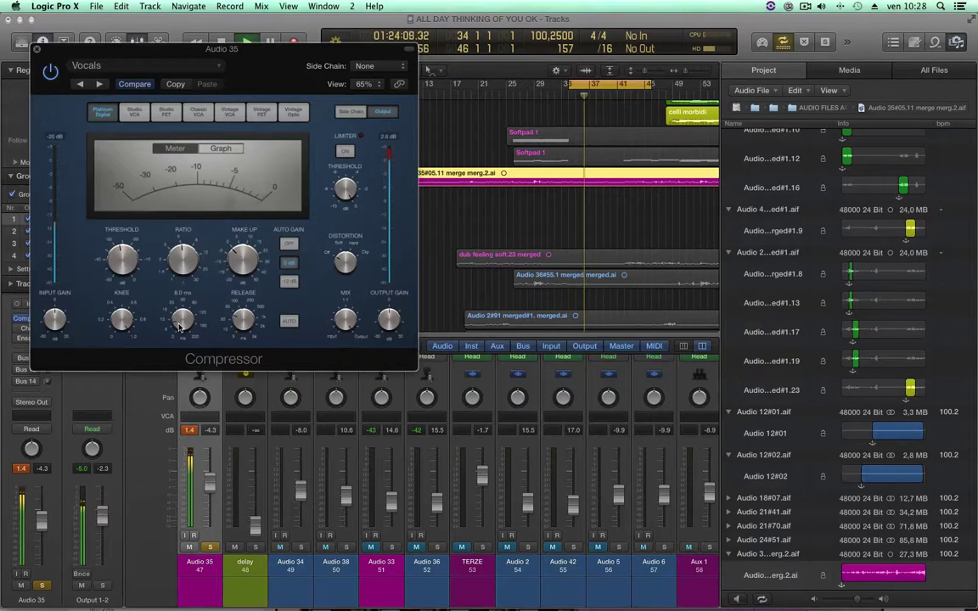
drag(178, 327, 179, 323)
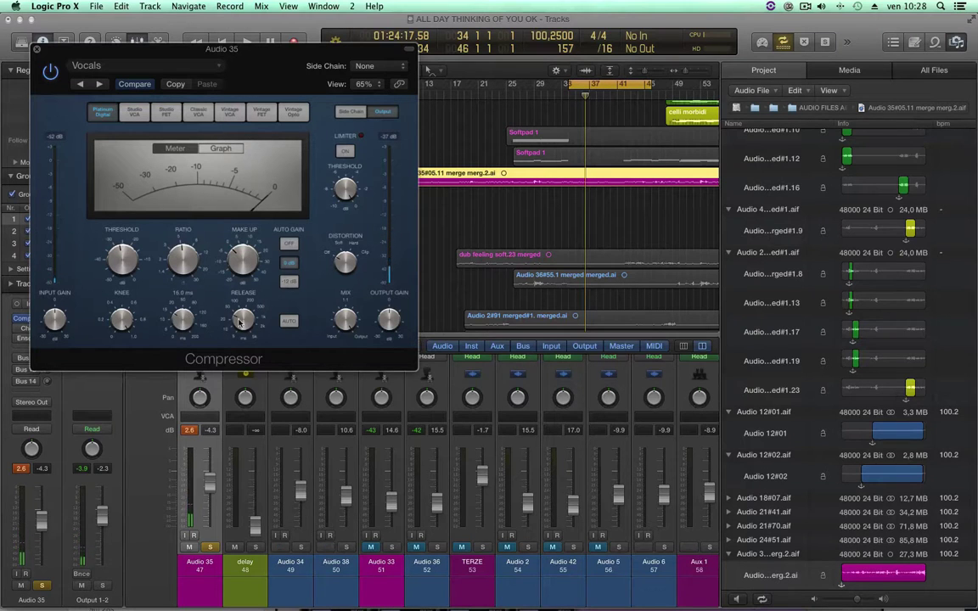
drag(230, 332, 229, 337)
click(36, 50)
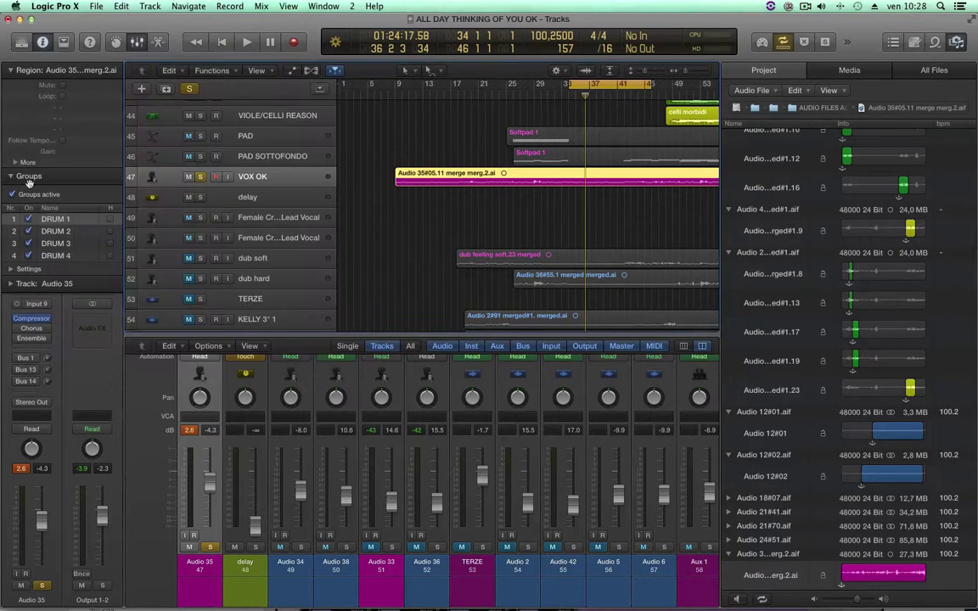
Replace the Chorus insert on the VOX OK channel with a Channel EQ
click(36, 320)
mouse_move(60, 402)
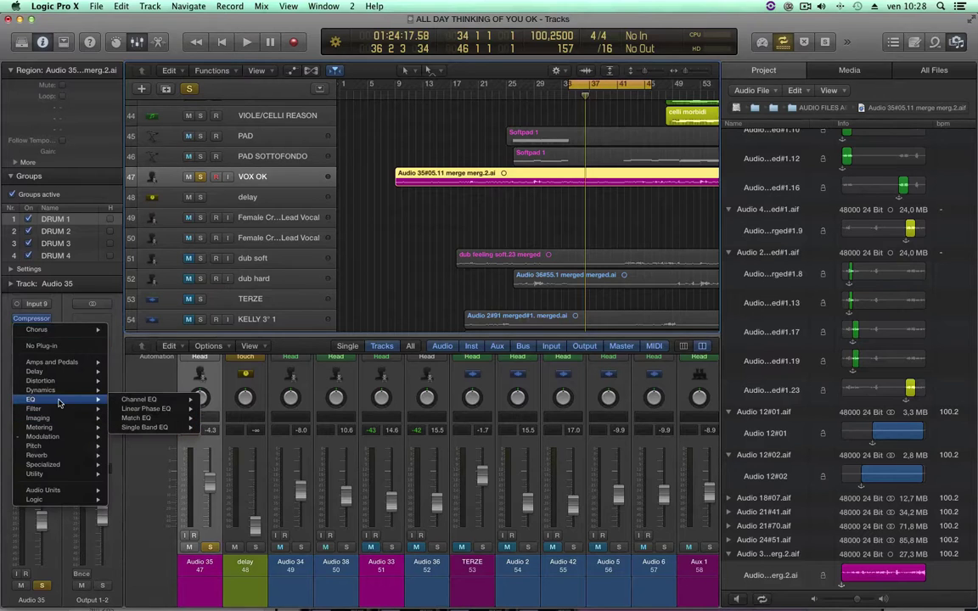
mouse_move(165, 401)
click(215, 399)
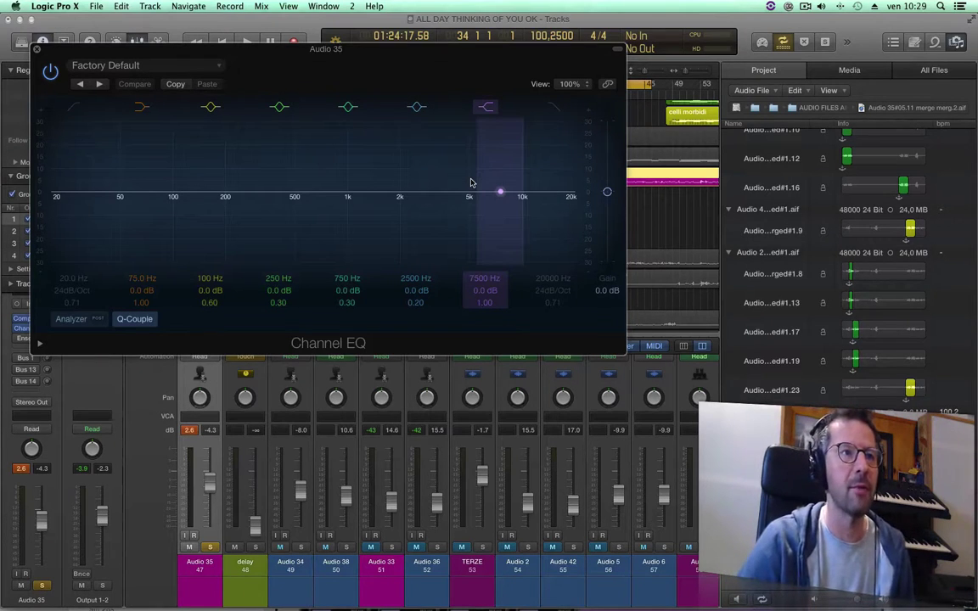
Boost two EQ bells: 3350 Hz by 6.5 dB with Q 0.48, and 174 Hz by 6 dB with Q 0.57
drag(418, 196, 439, 176)
drag(408, 306, 408, 293)
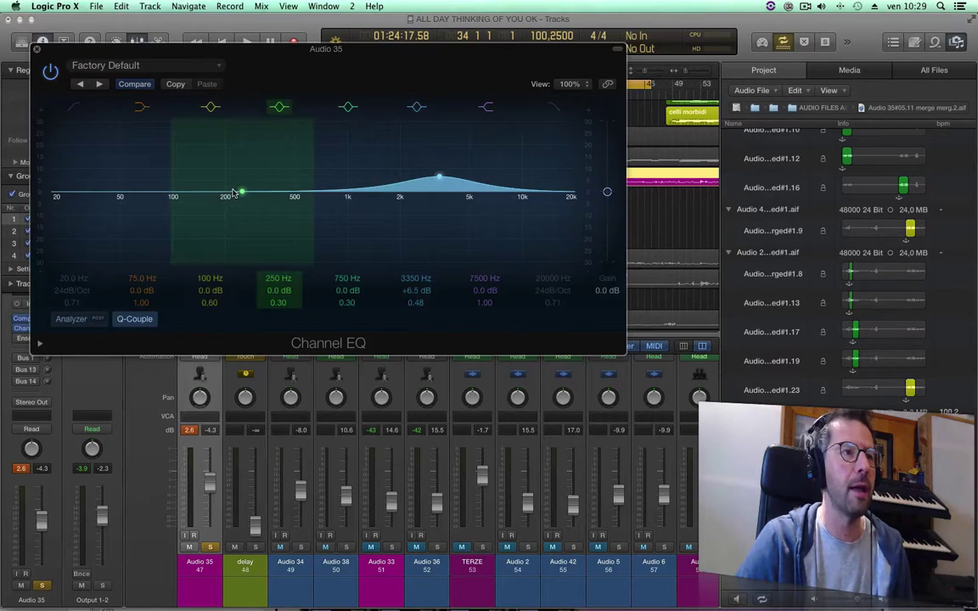
drag(233, 193, 208, 174)
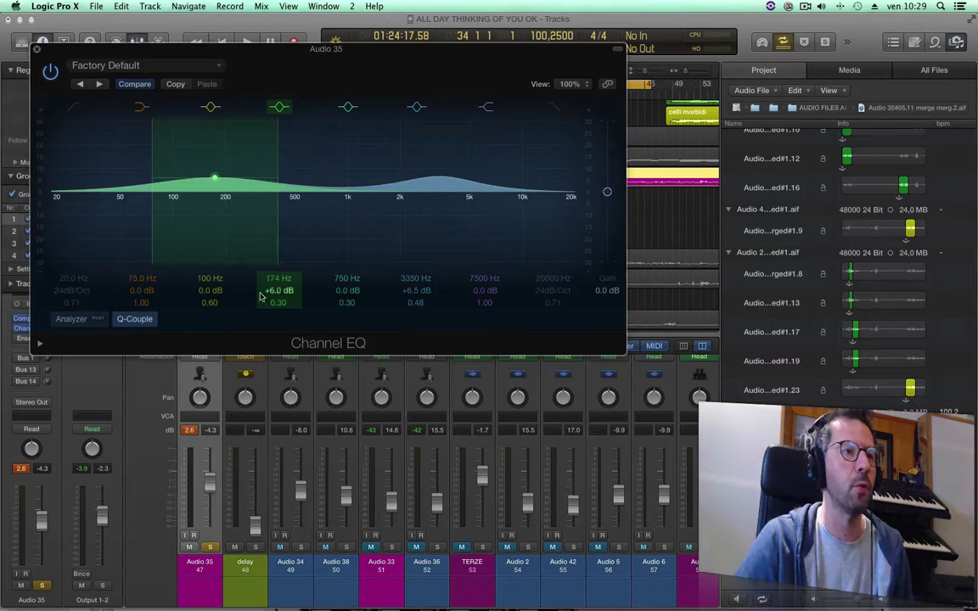
drag(277, 302, 281, 308)
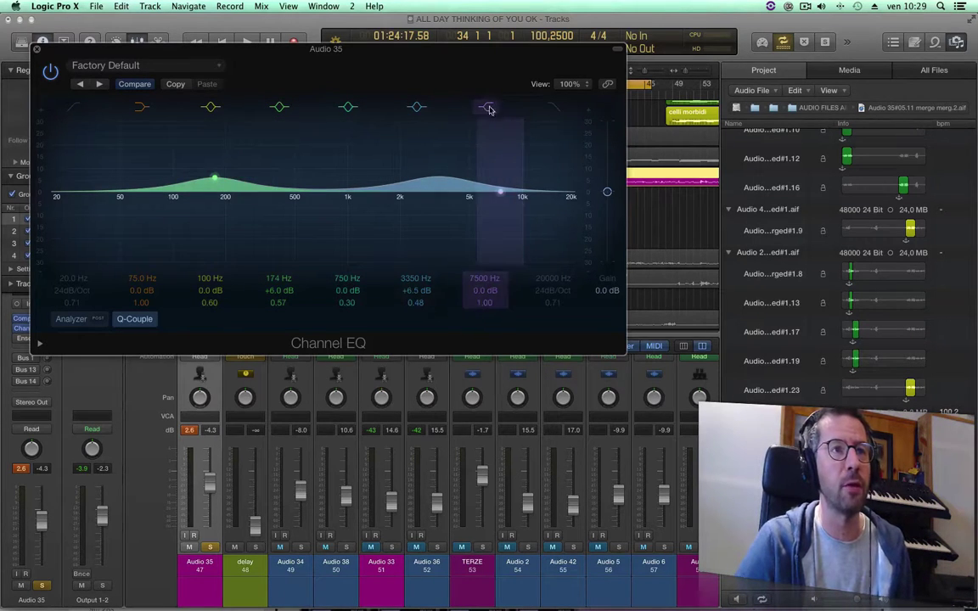
Raise the high shelf by 5.5 dB at 8700 Hz and shift the low boost to 198 Hz
drag(536, 200, 553, 178)
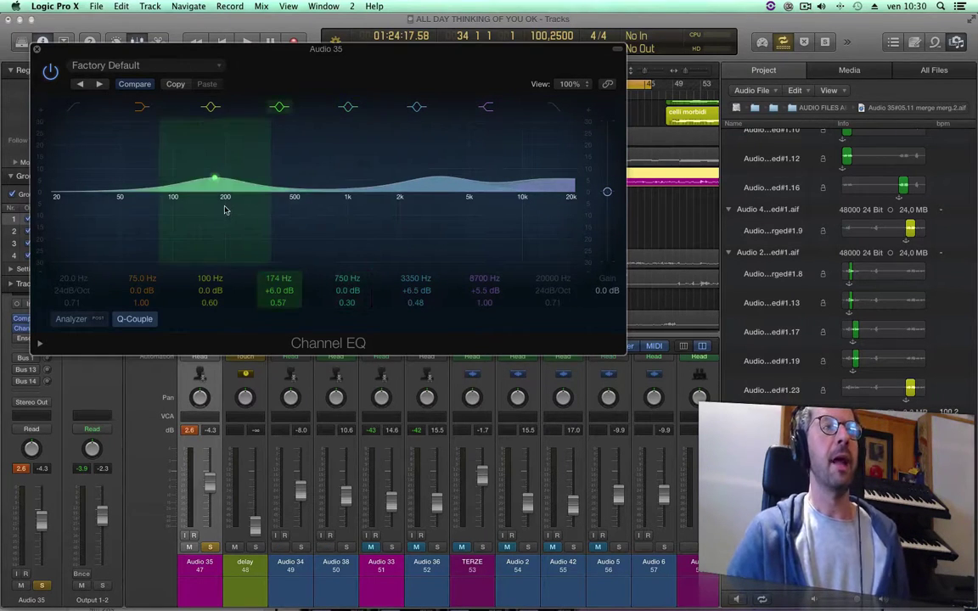
drag(95, 51, 196, 226)
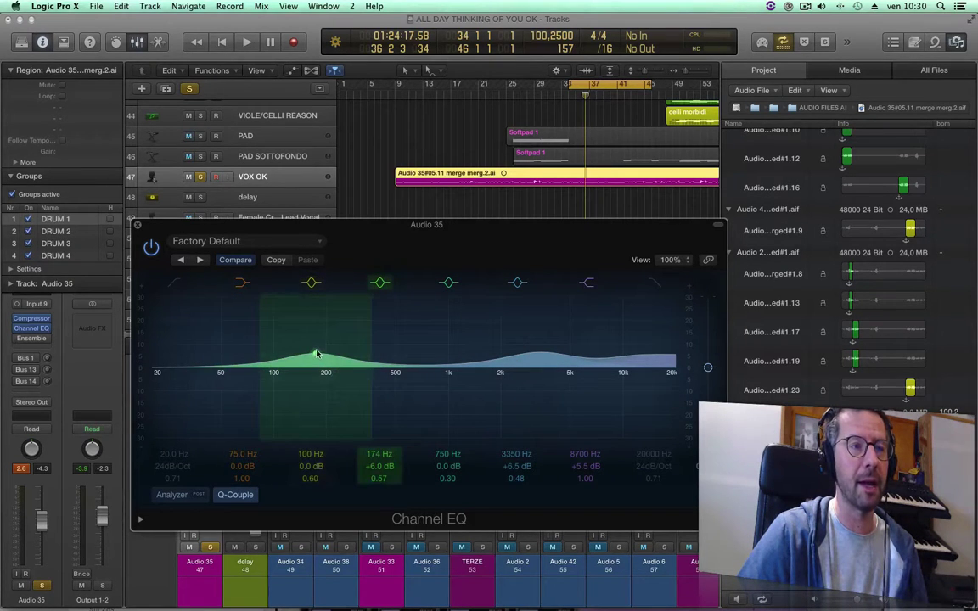
drag(316, 354, 328, 355)
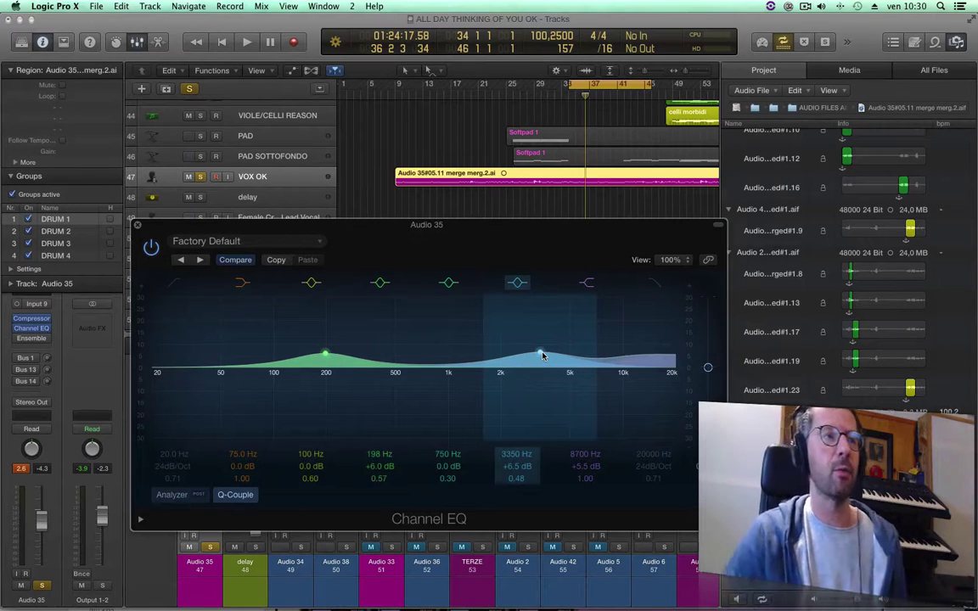
Compare the soloed vocal with the Channel EQ bypassed and enabled by playing the cycled passage both ways
click(150, 247)
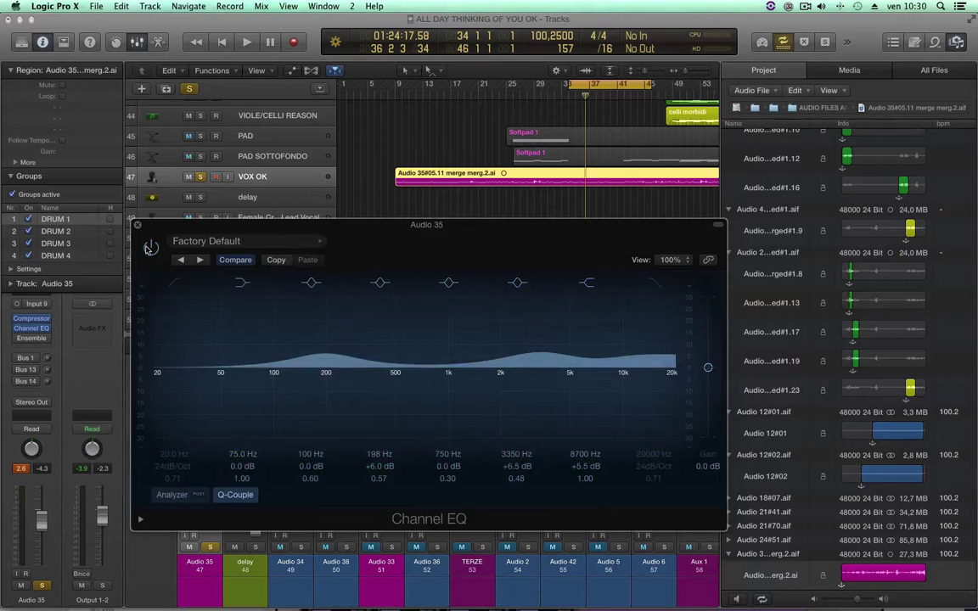
click(151, 247)
key(space)
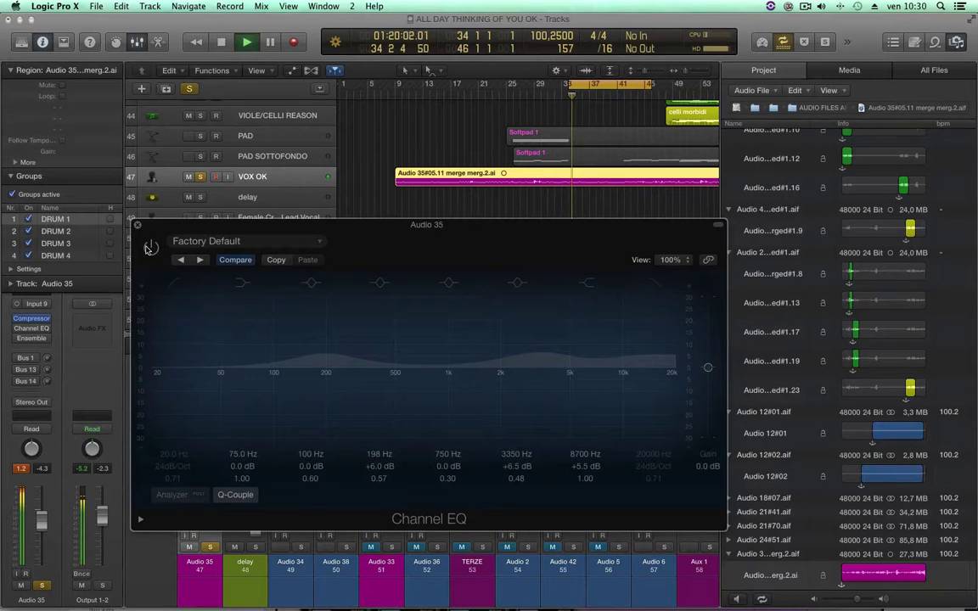
key(space)
click(150, 247)
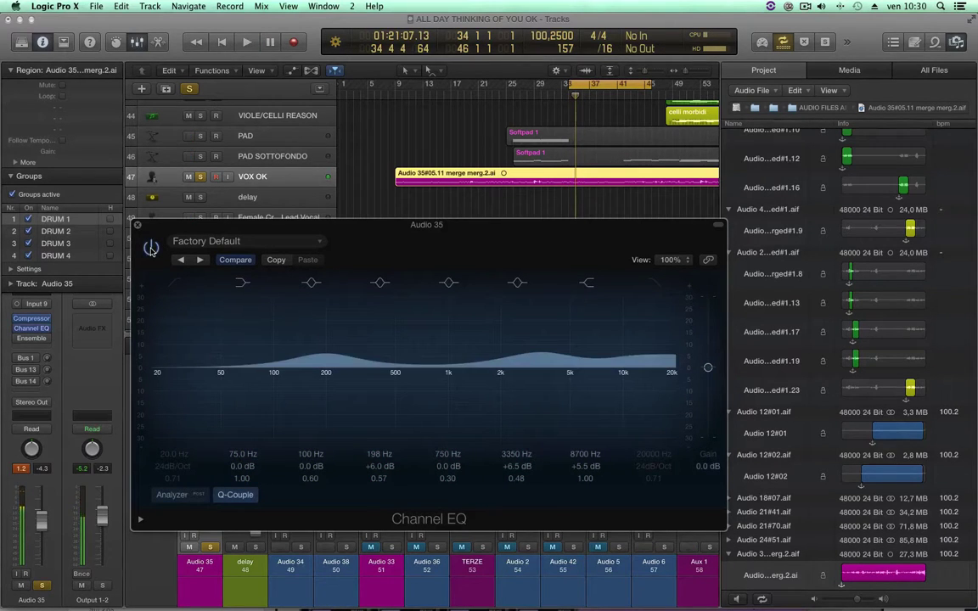
key(space)
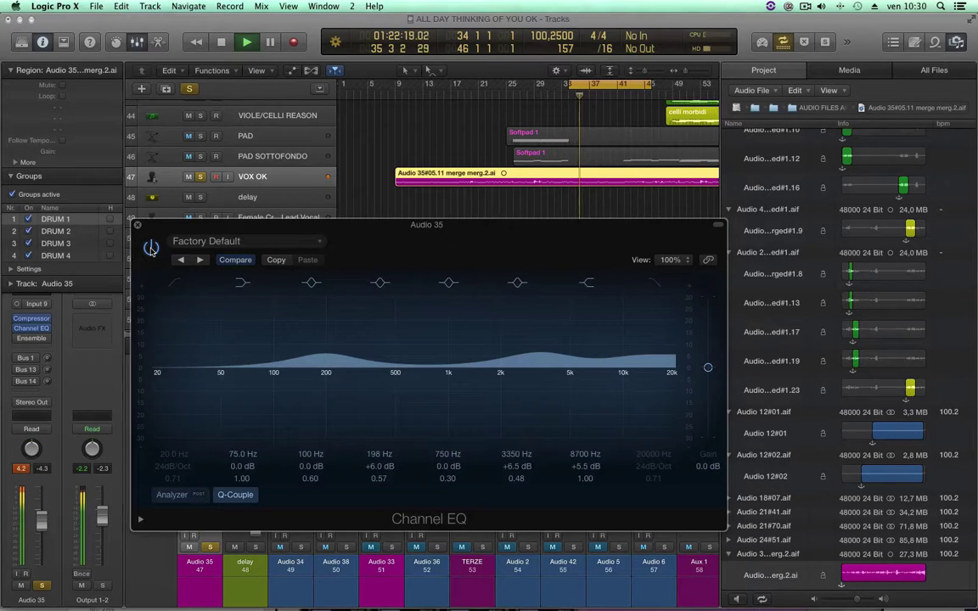
key(space)
click(150, 247)
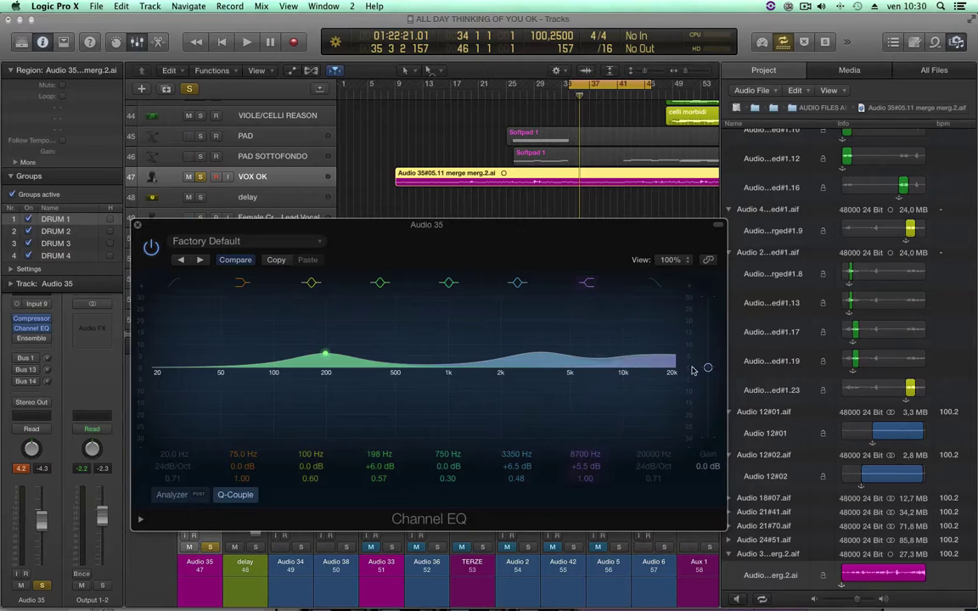
Lower the Channel EQ's overall gain to -2 dB and take the VOX OK track out of solo
drag(708, 370, 708, 376)
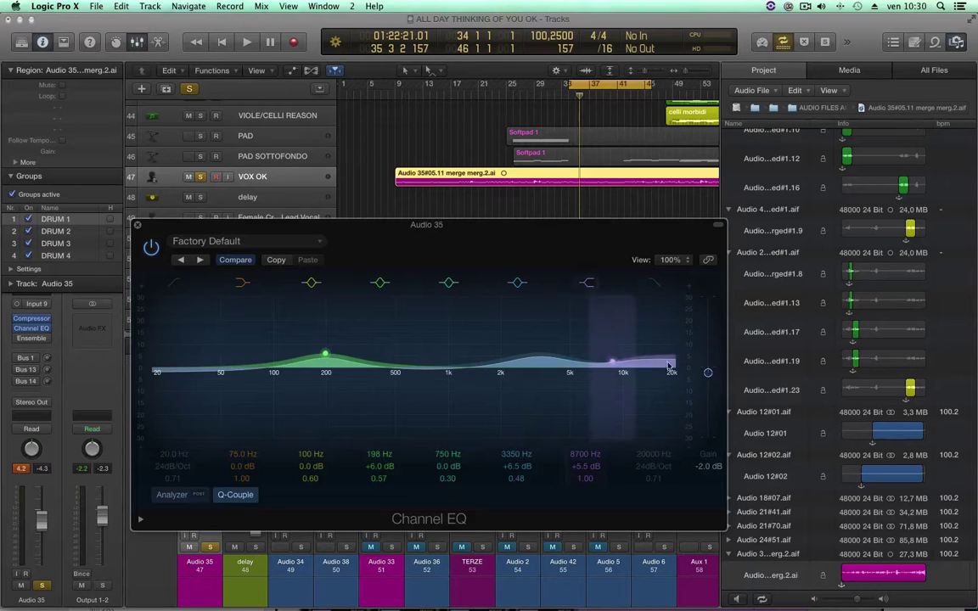
click(371, 191)
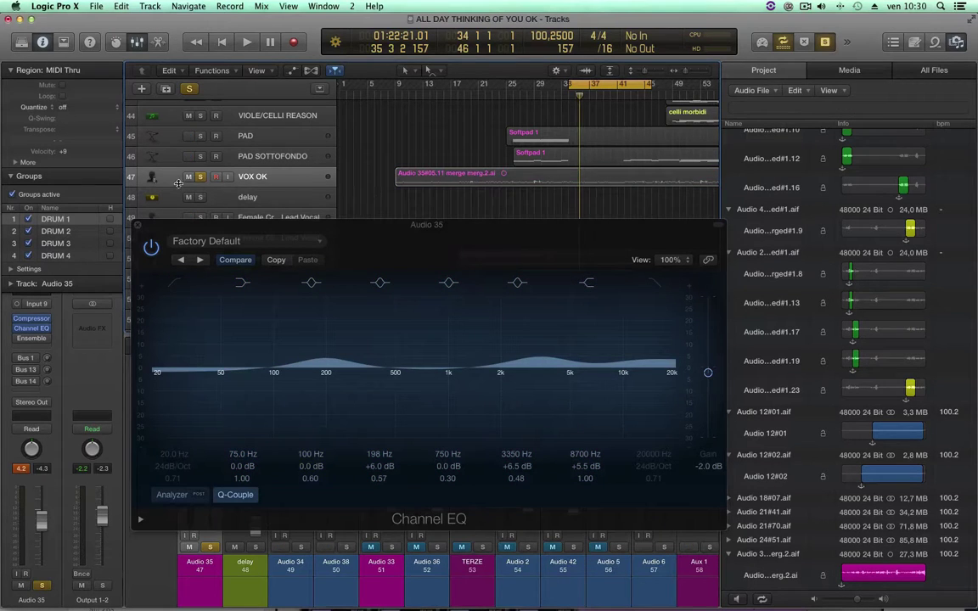
click(199, 176)
Play the cycled passage in the full mix, bypassing and re-enabling the Channel EQ to compare the vocal
key(space)
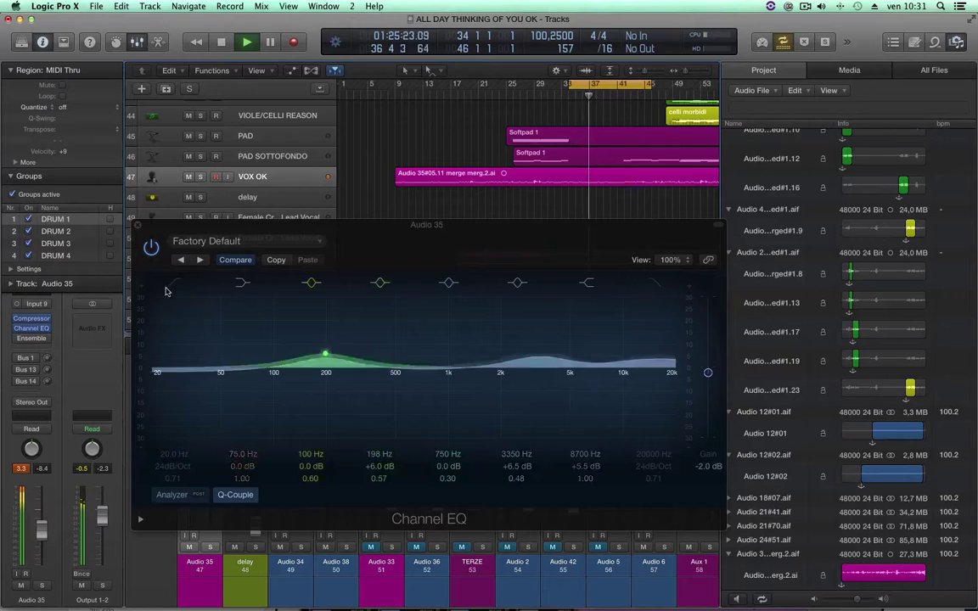
key(space)
click(150, 248)
key(space)
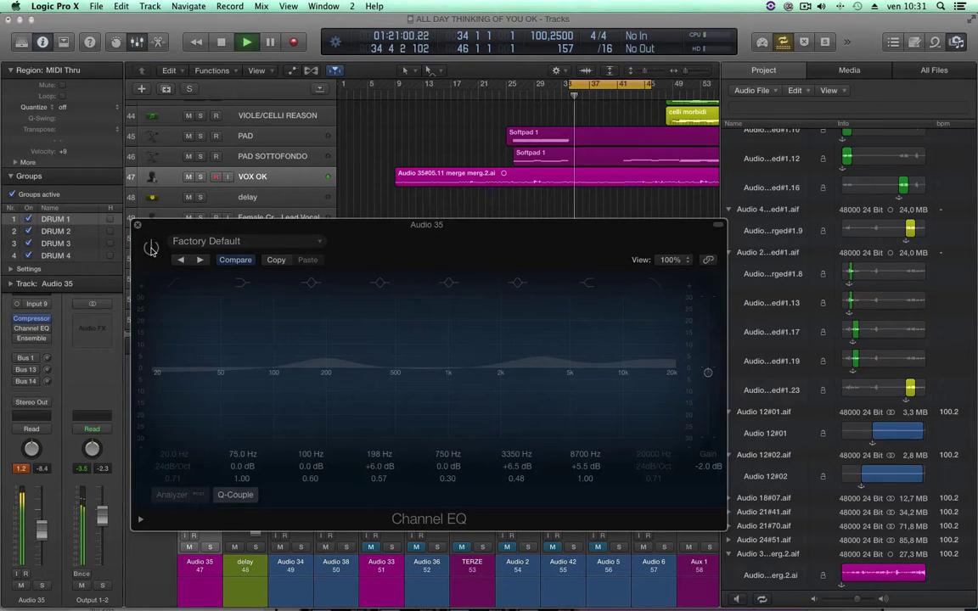
click(150, 247)
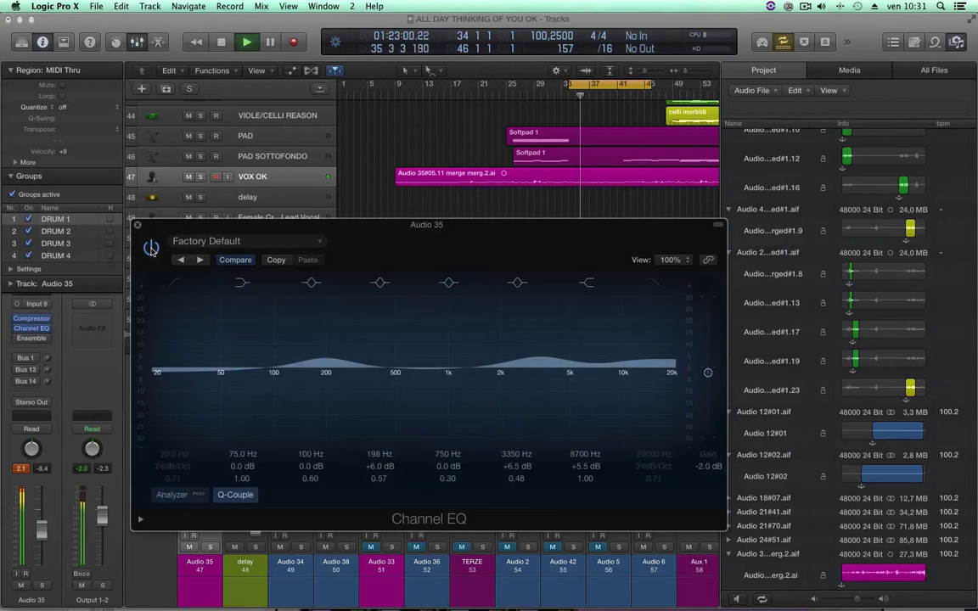
key(space)
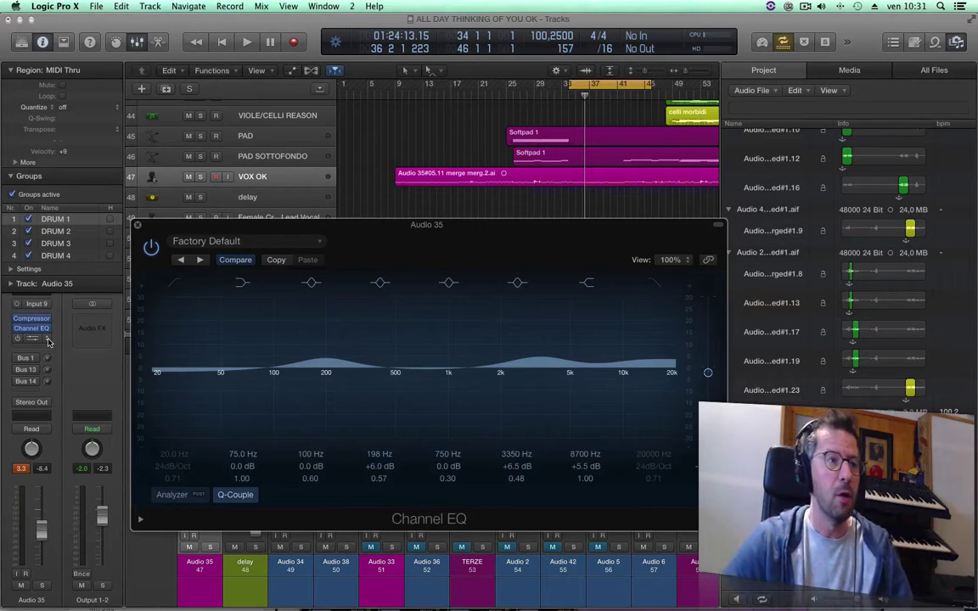
Insert the Waves C4 (m) multiband processor after the Channel EQ on the vocal channel
click(48, 341)
mouse_move(55, 500)
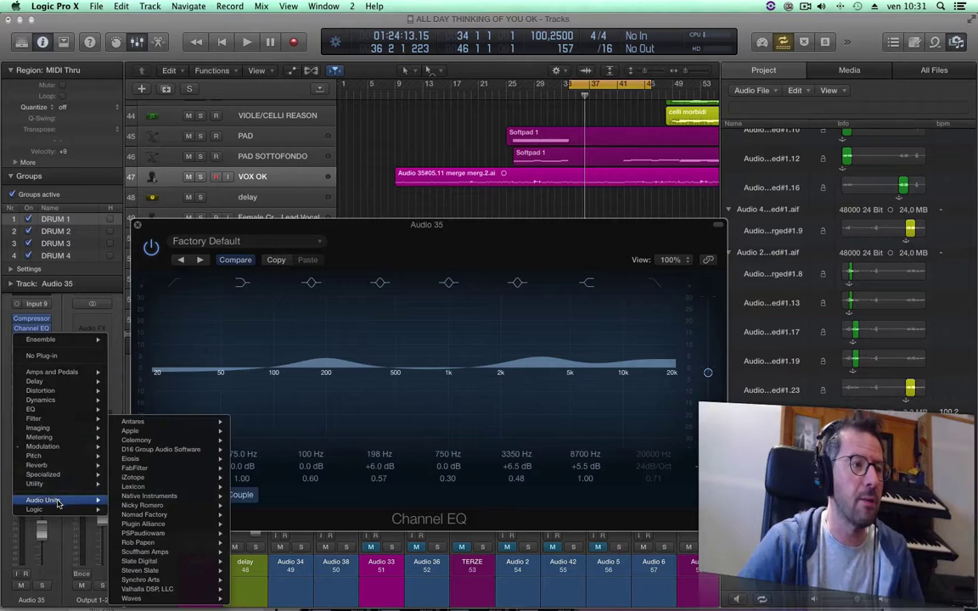
mouse_move(201, 601)
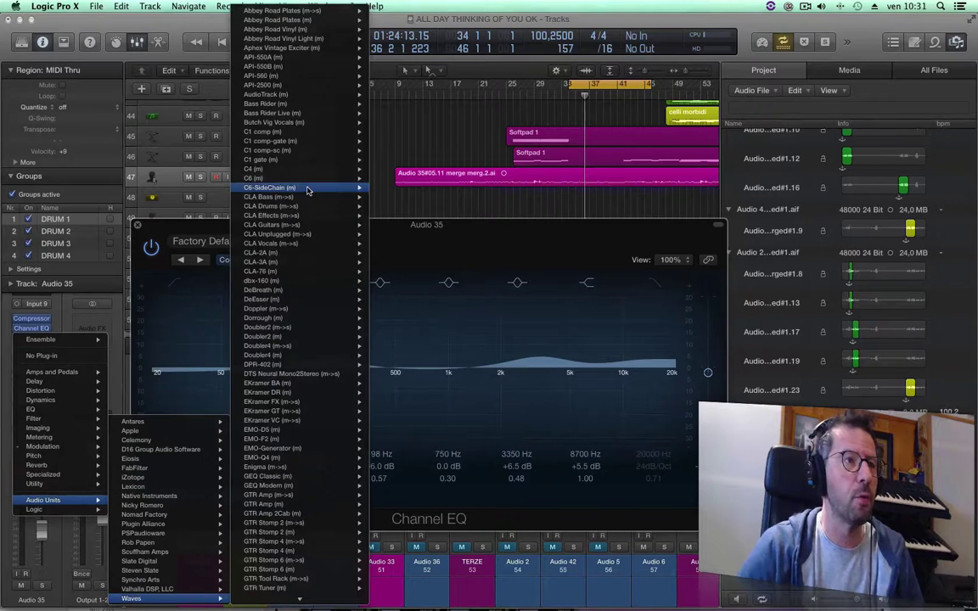
mouse_move(307, 177)
click(390, 169)
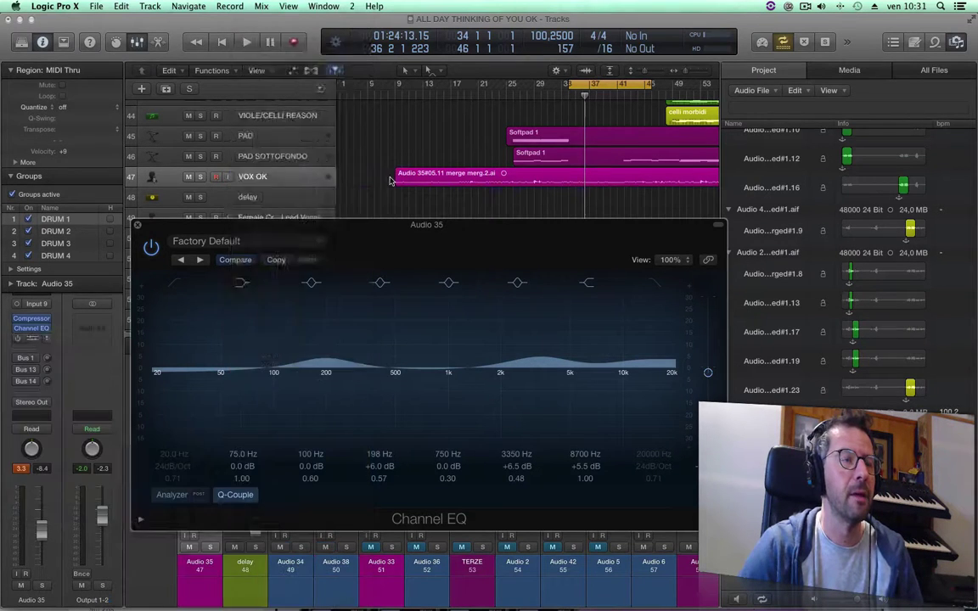
Bypass the first, second and fourth bands of the C4 so only the third band processes the vocal
click(77, 234)
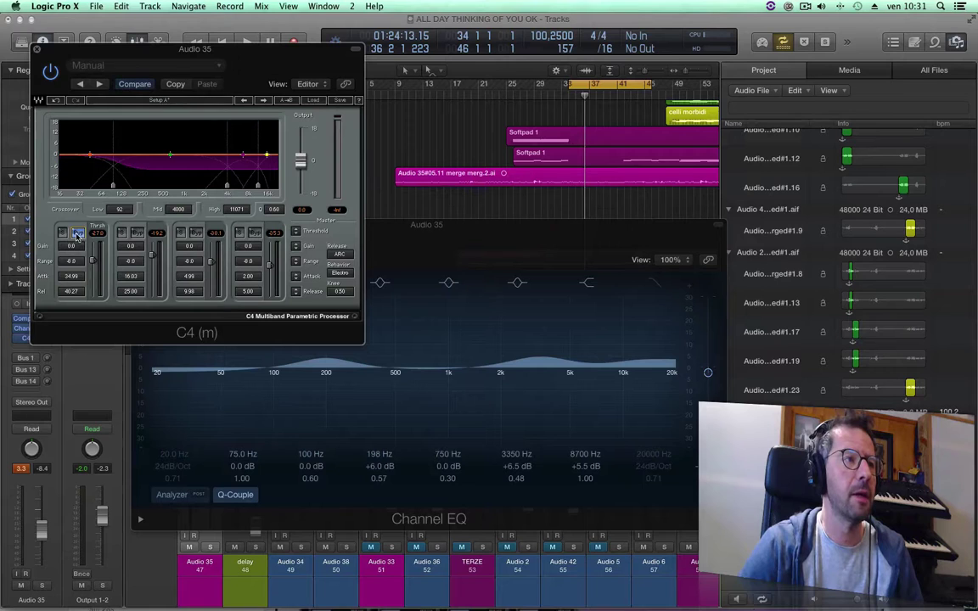
click(136, 234)
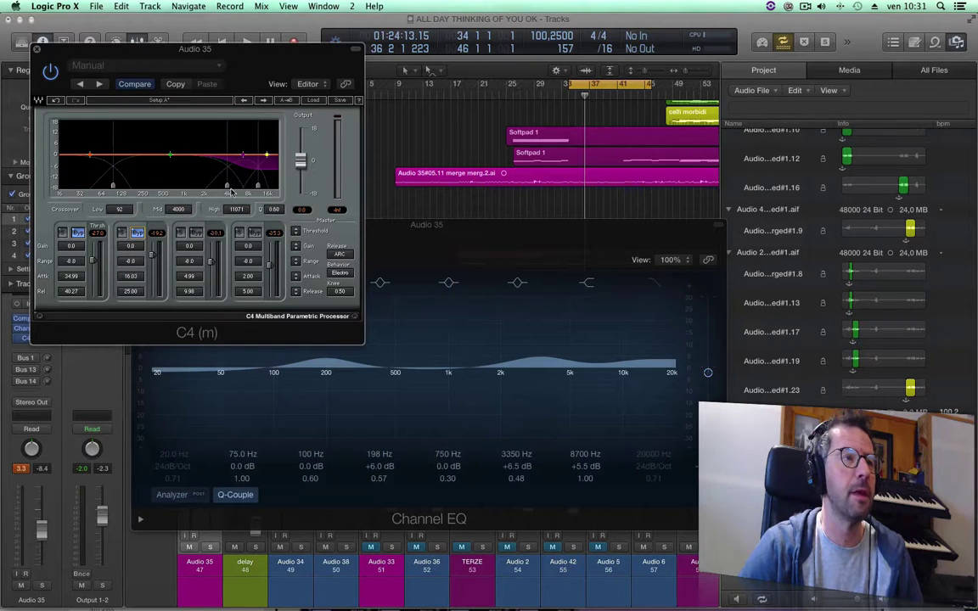
click(254, 234)
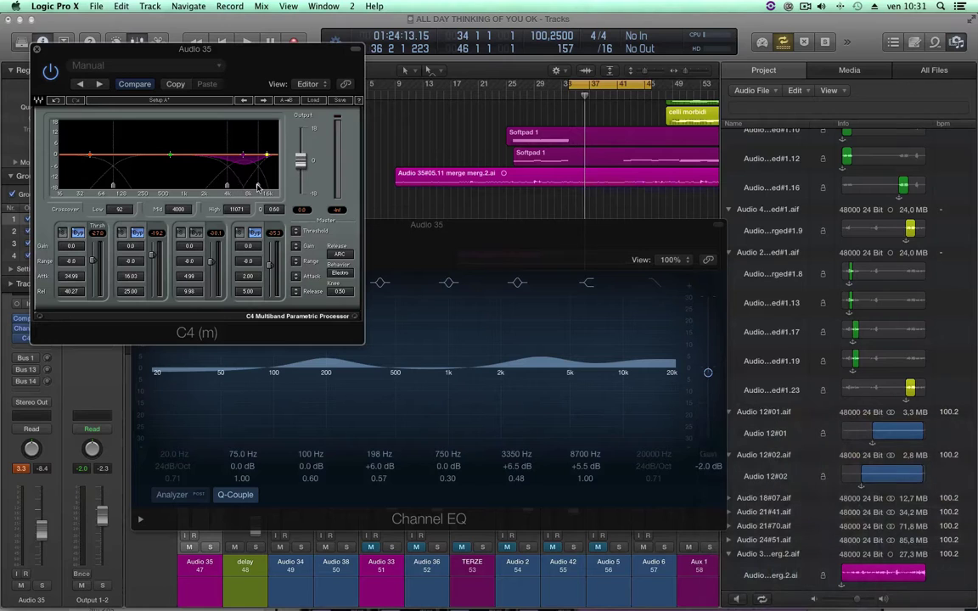
Set the C4's high crossover to 9721 Hz, auditioning the third band alone and with the full vocal during playback
drag(259, 187, 249, 187)
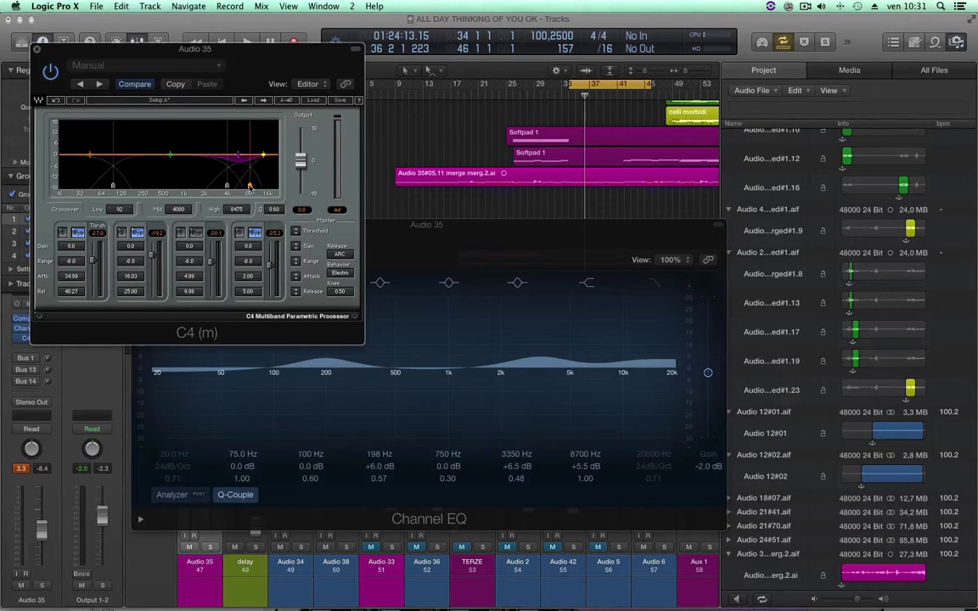
click(180, 233)
key(space)
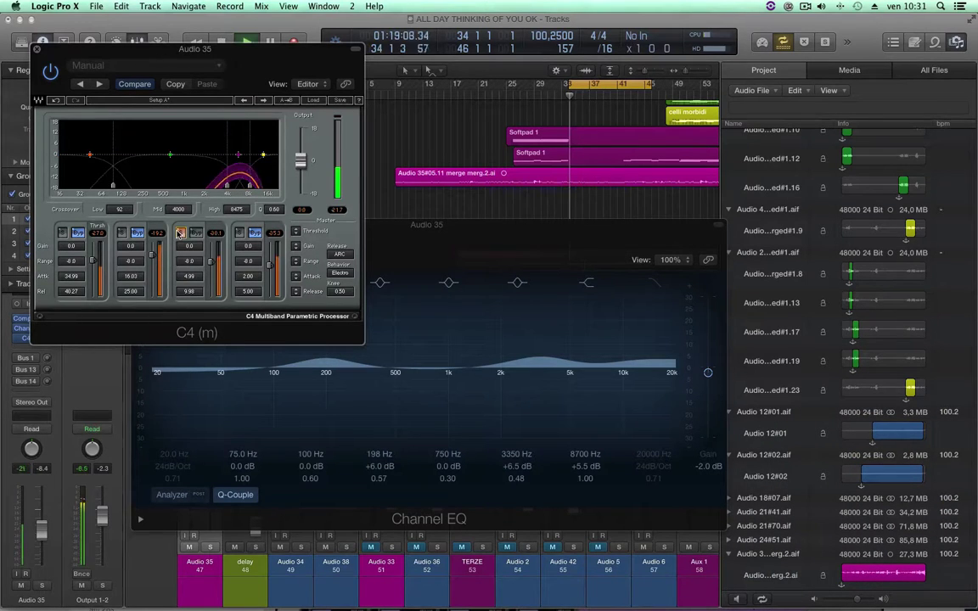
click(180, 233)
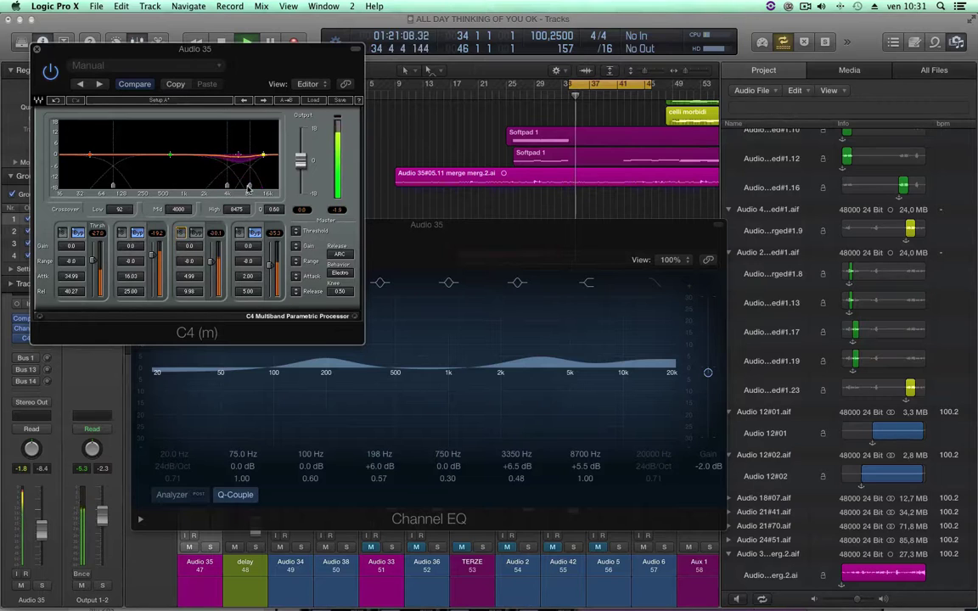
drag(249, 186, 255, 186)
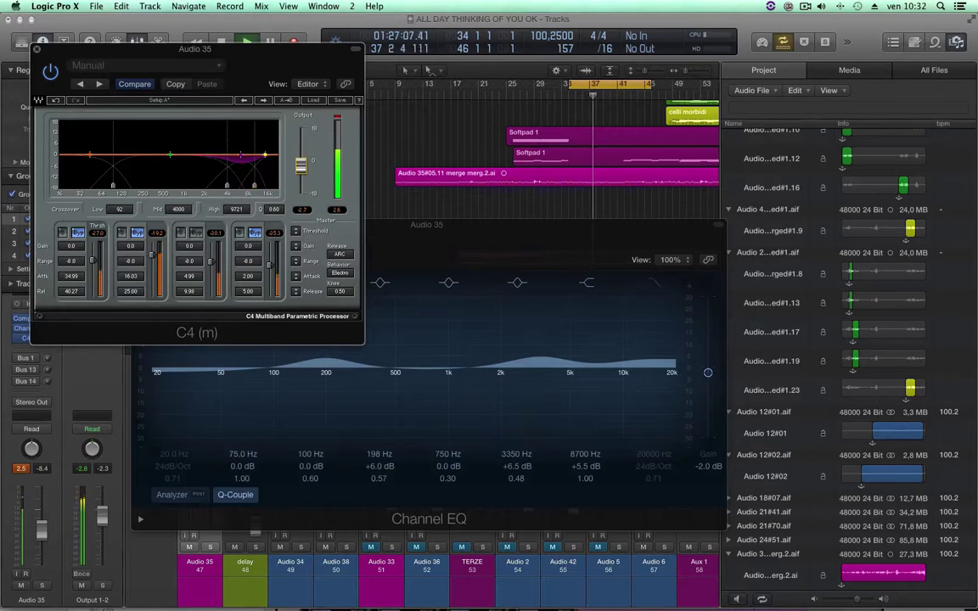
Lower the C4's output to -8.3 dB and set the vocal channel's fader to -3.5 dB during playback
click(340, 119)
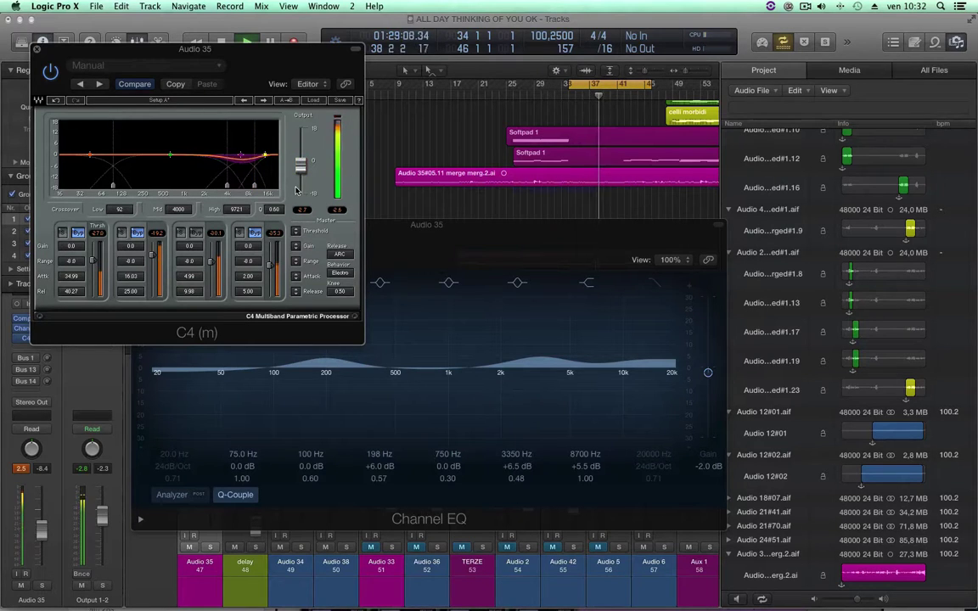
drag(45, 534, 46, 538)
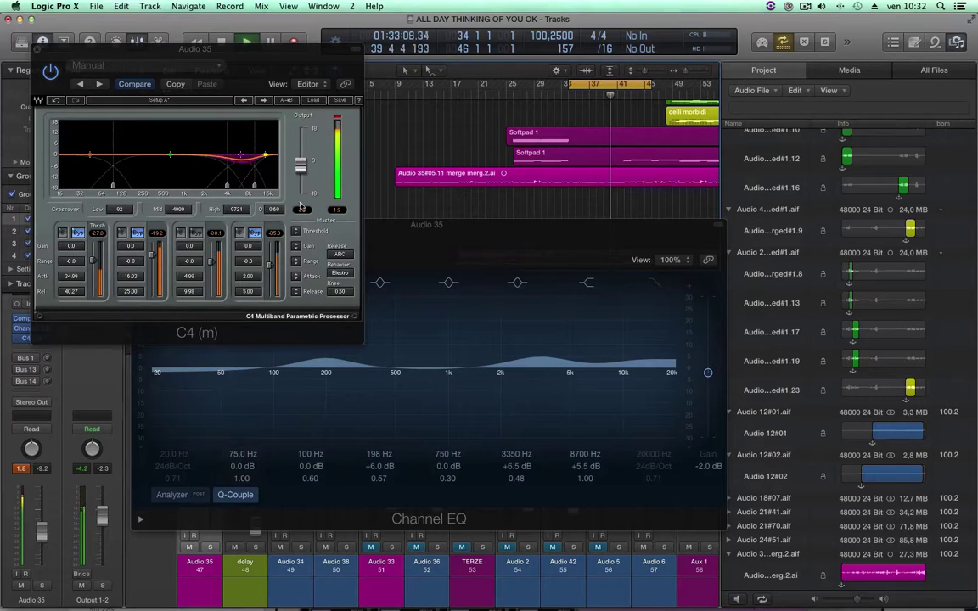
drag(300, 164, 301, 175)
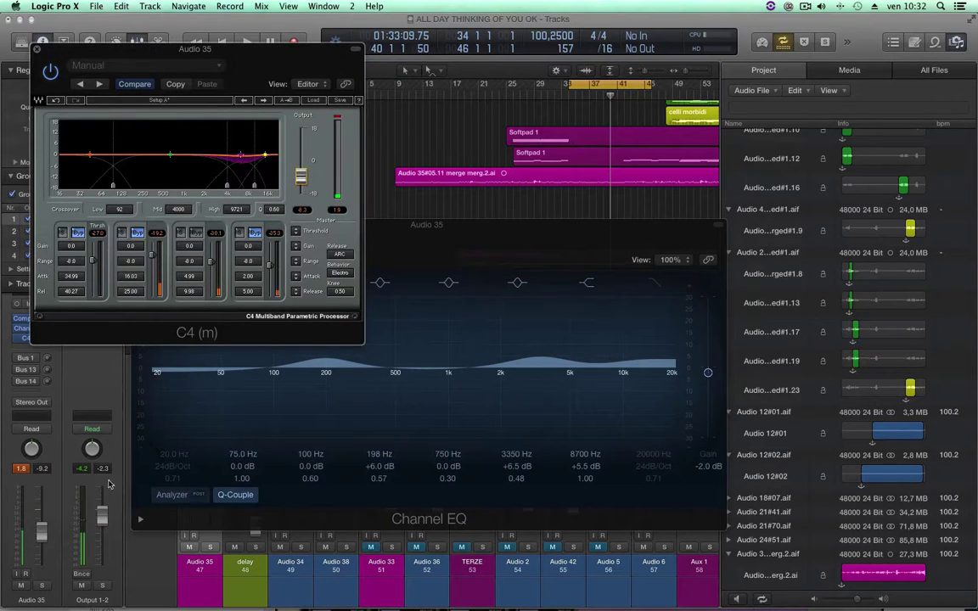
key(space)
drag(42, 531, 40, 514)
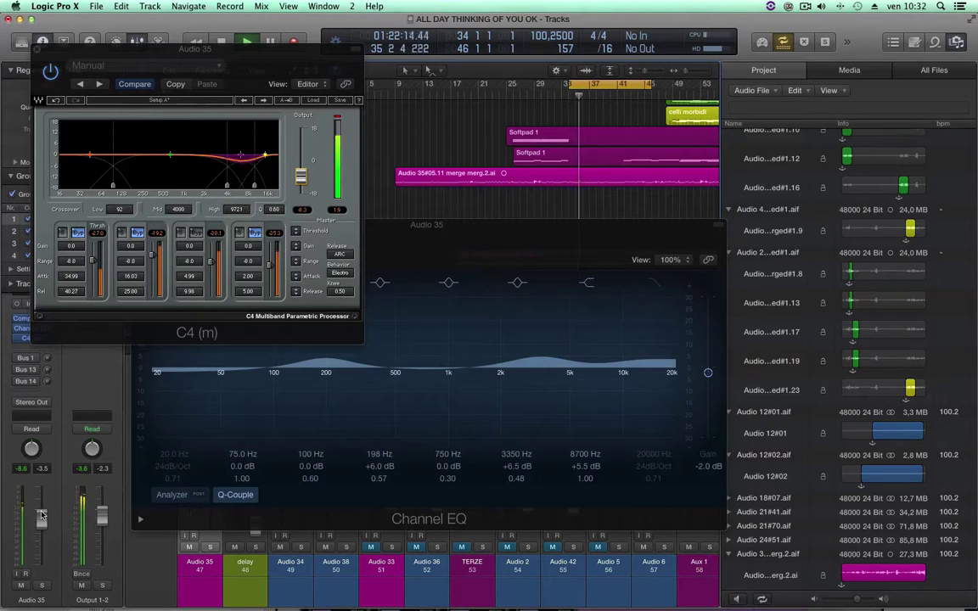
key(space)
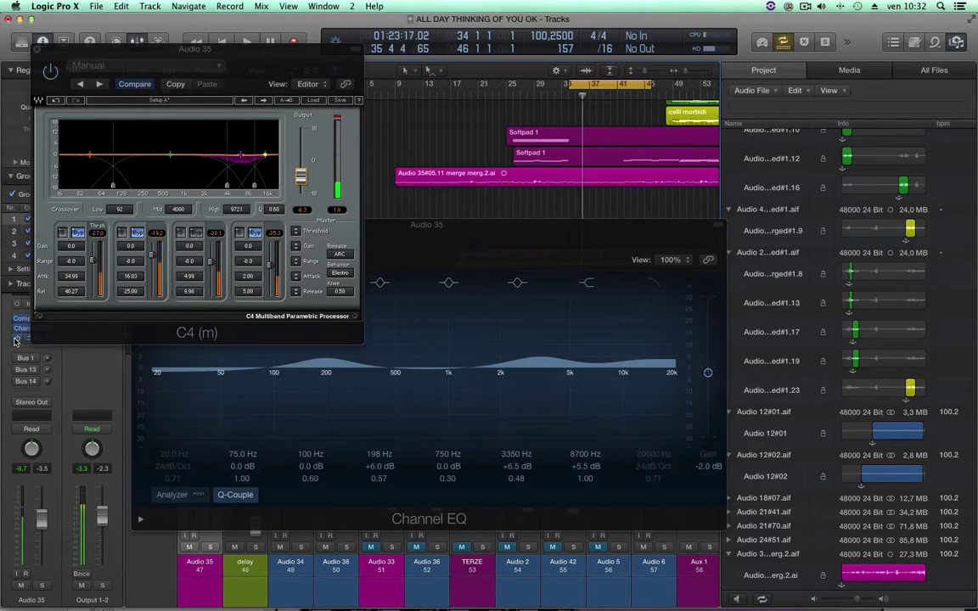
Rebalance the vocal chain's gain with the Compressor output at -12 dB, the Channel EQ gain at 0 dB and the C4 output at 0 dB
key(space)
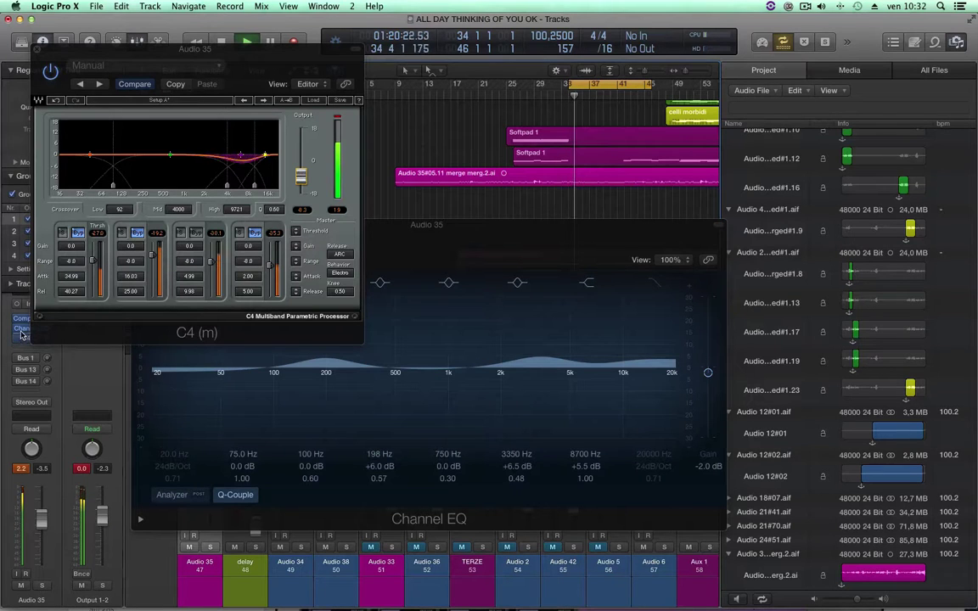
click(25, 331)
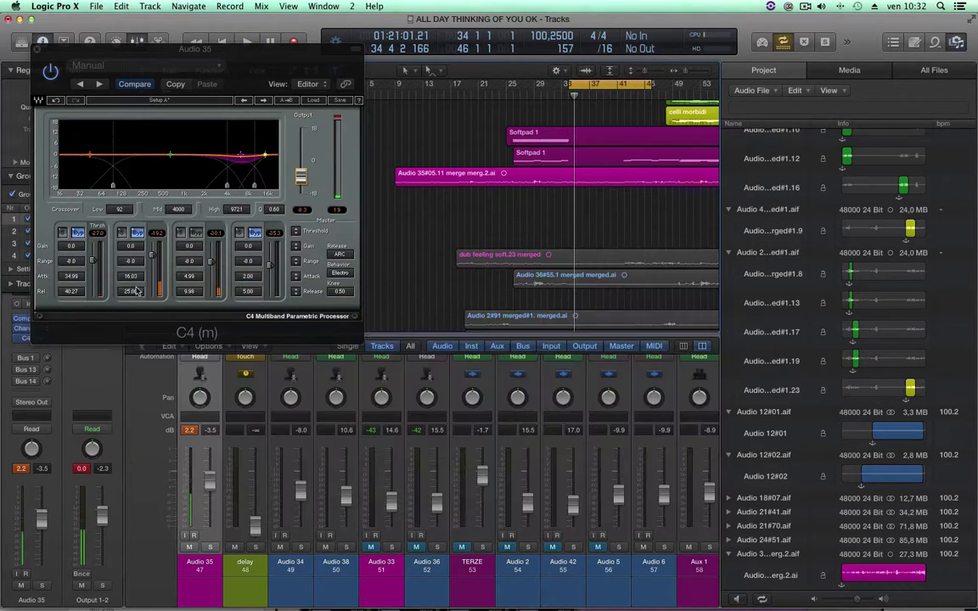
drag(142, 50, 349, 63)
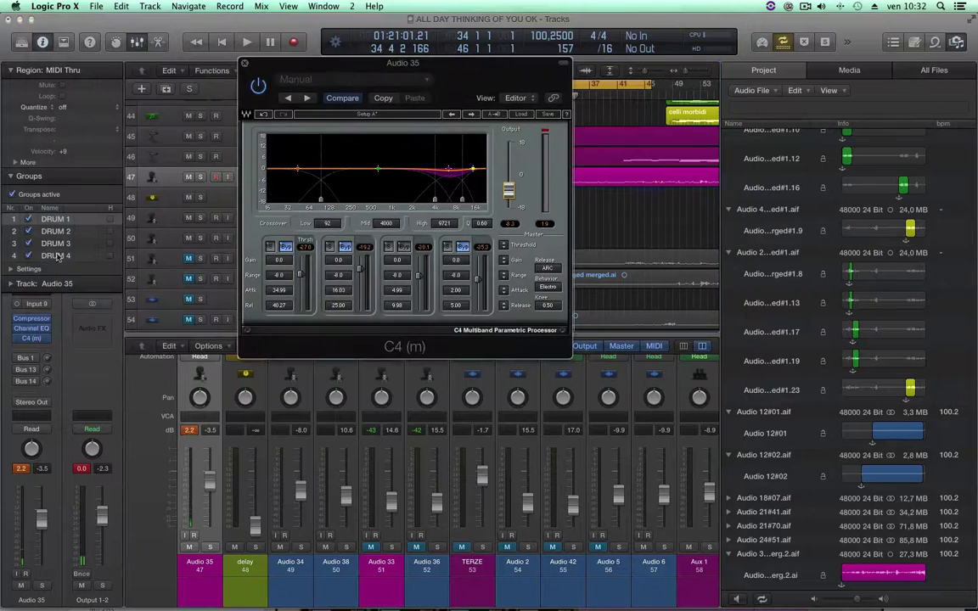
click(32, 328)
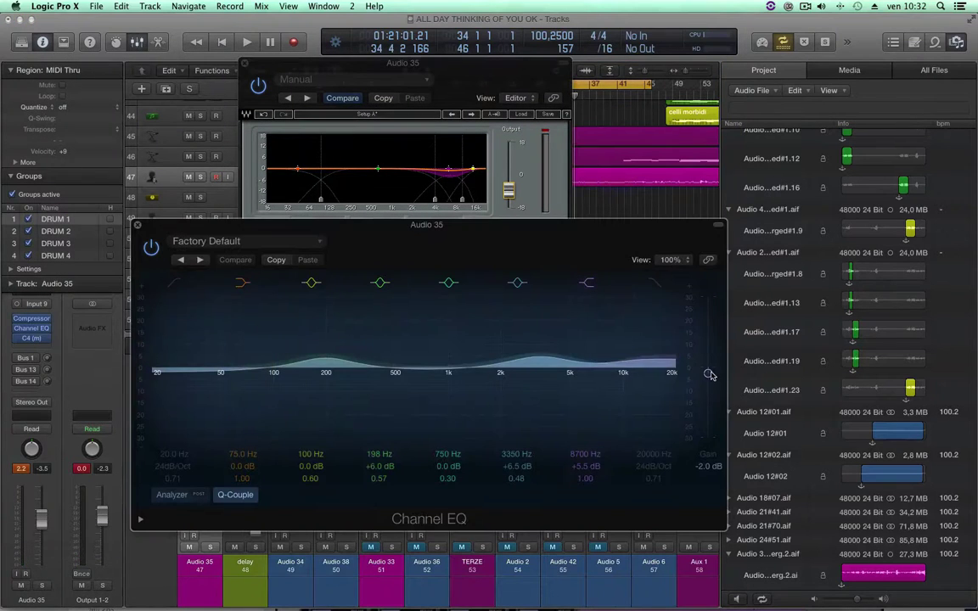
click(39, 320)
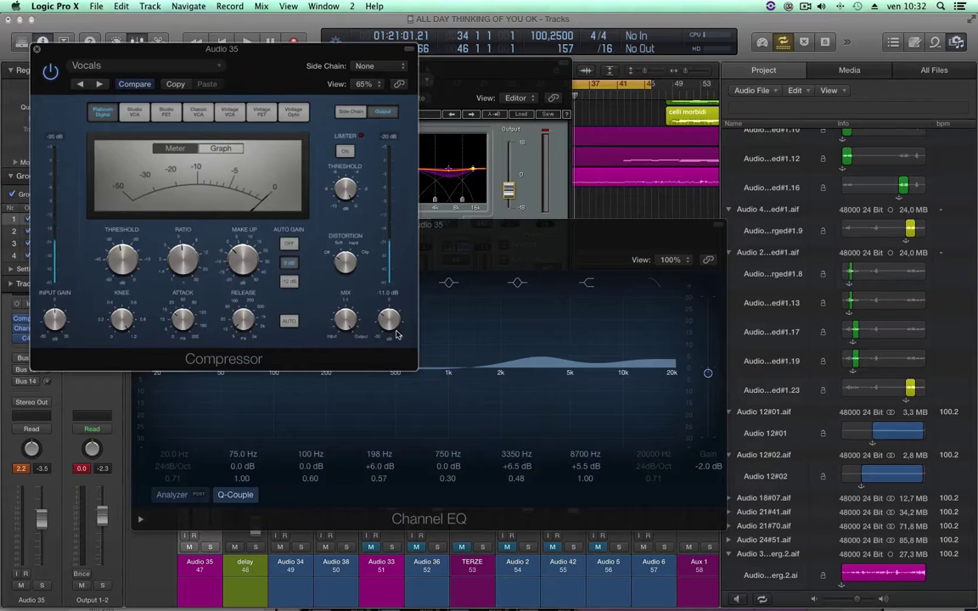
alt+click(709, 373)
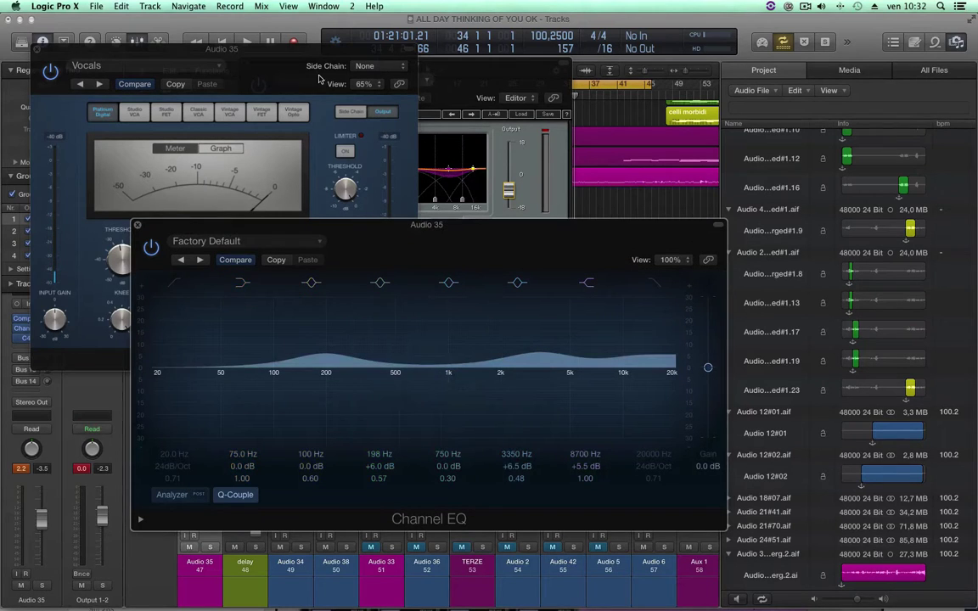
click(285, 48)
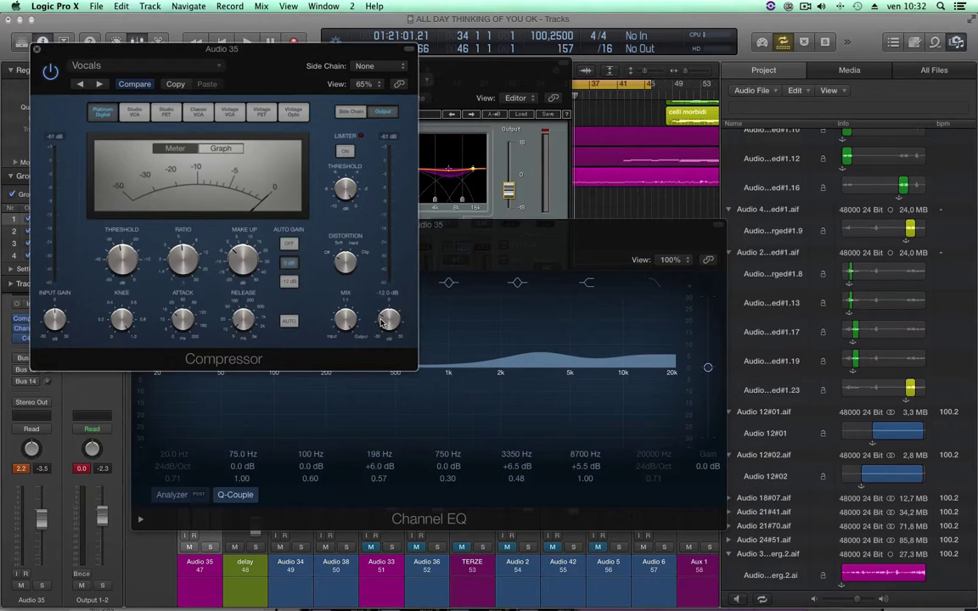
drag(509, 191, 520, 172)
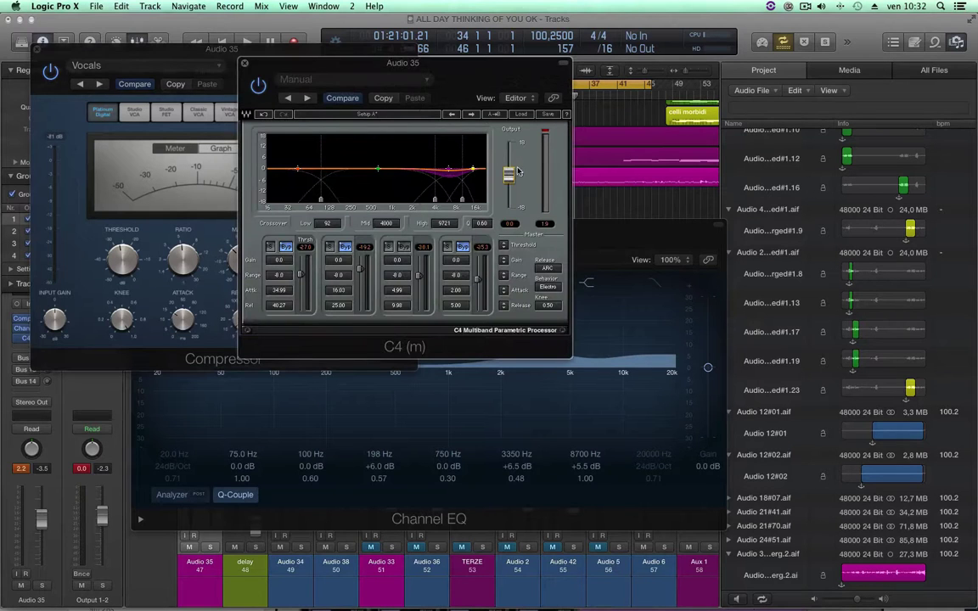
Play the cycled passage with the C4 bypassed and enabled to compare the vocal
key(space)
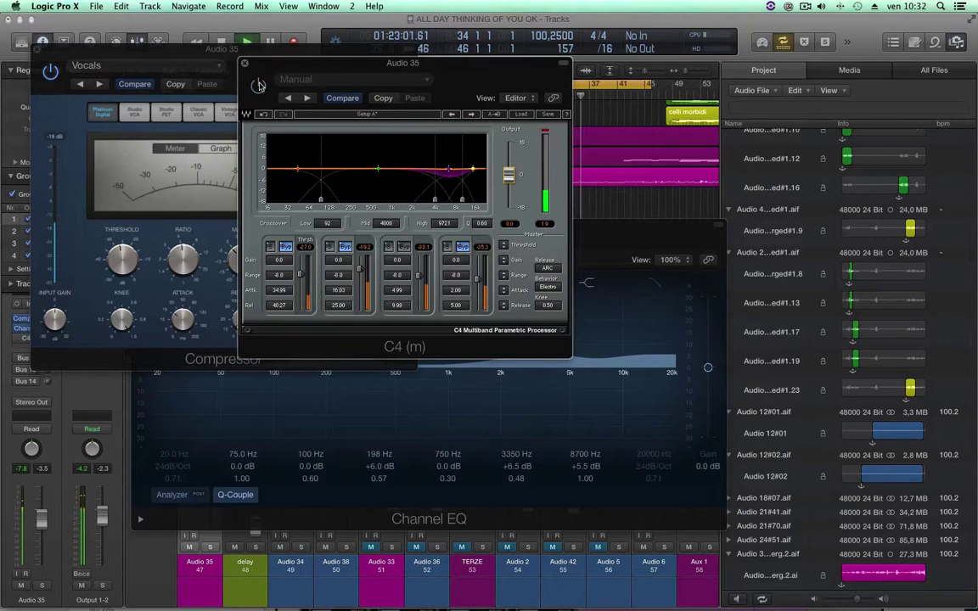
key(space)
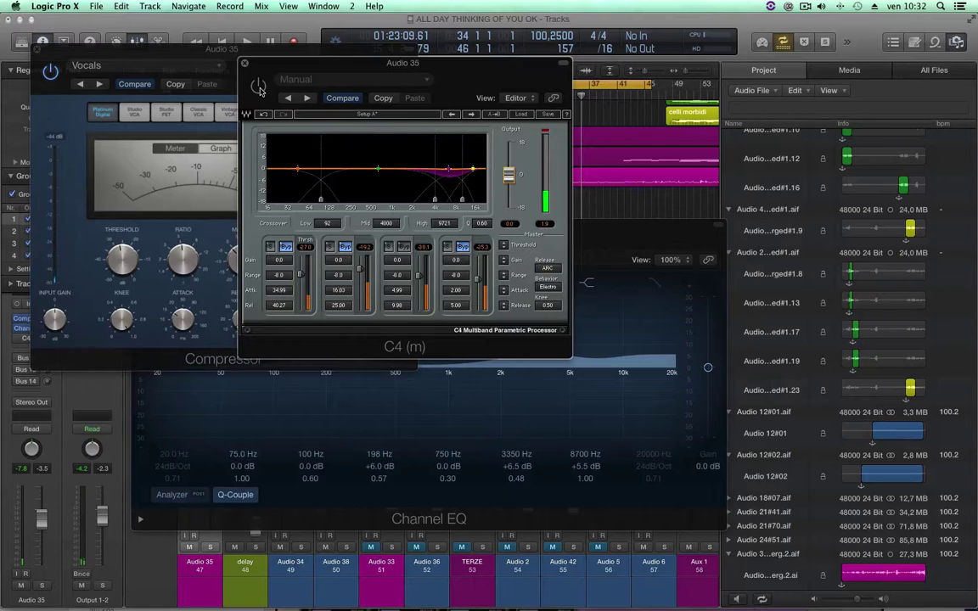
key(space)
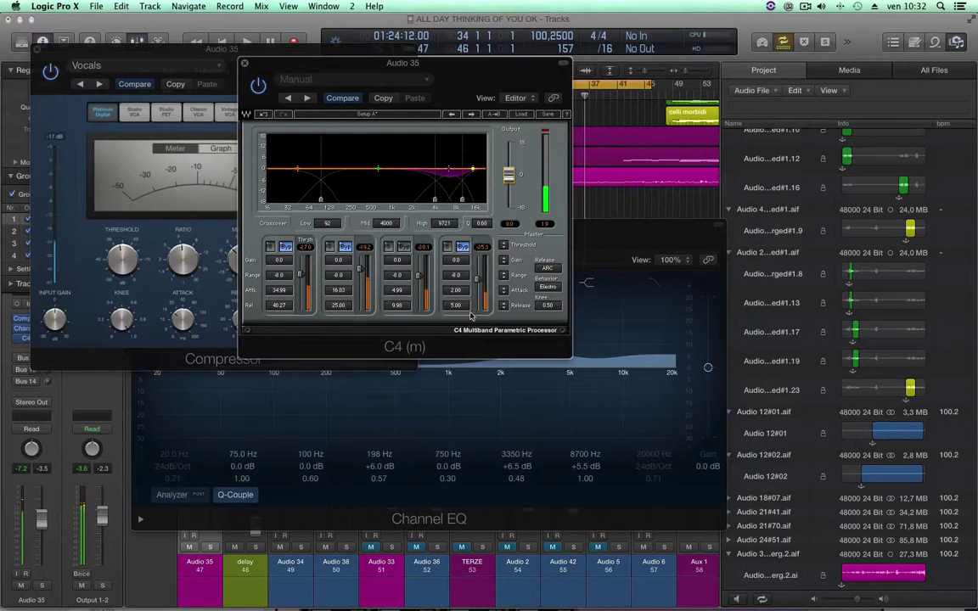
Solo the vocal region and lower the C4's third-band threshold to -41.3 dB, auditioning that band on its own
click(388, 246)
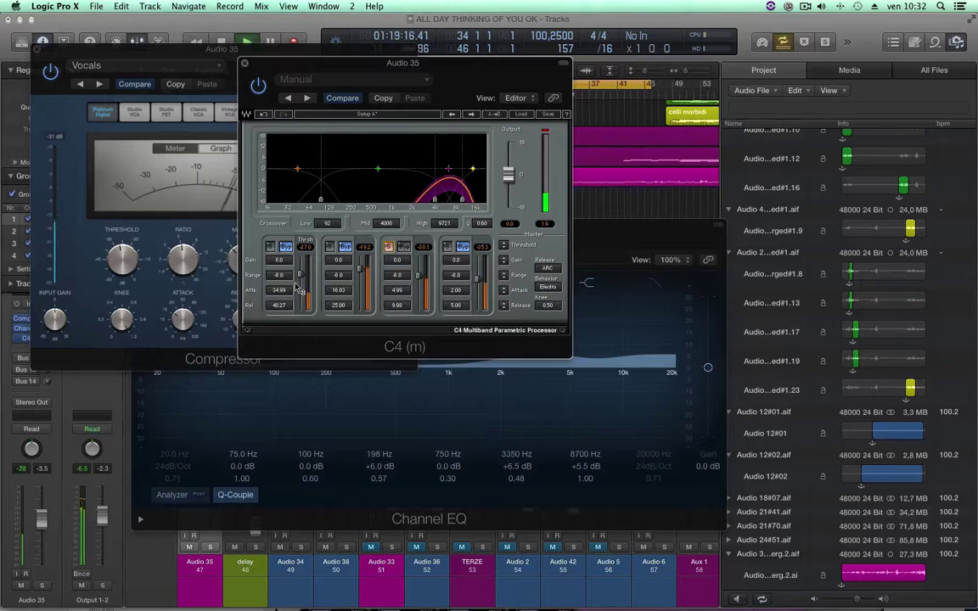
click(625, 183)
key(ctrl+s)
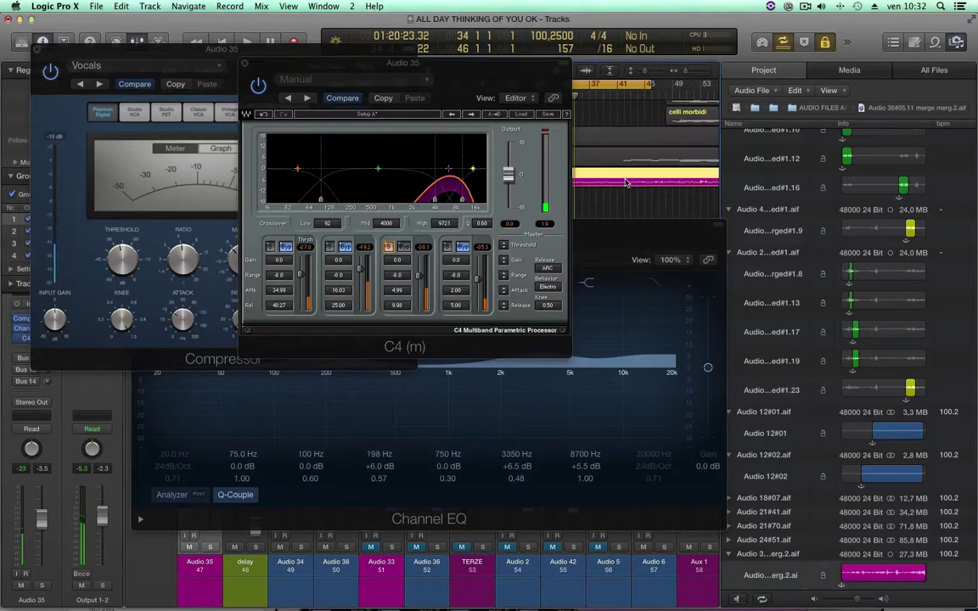
drag(416, 281, 416, 287)
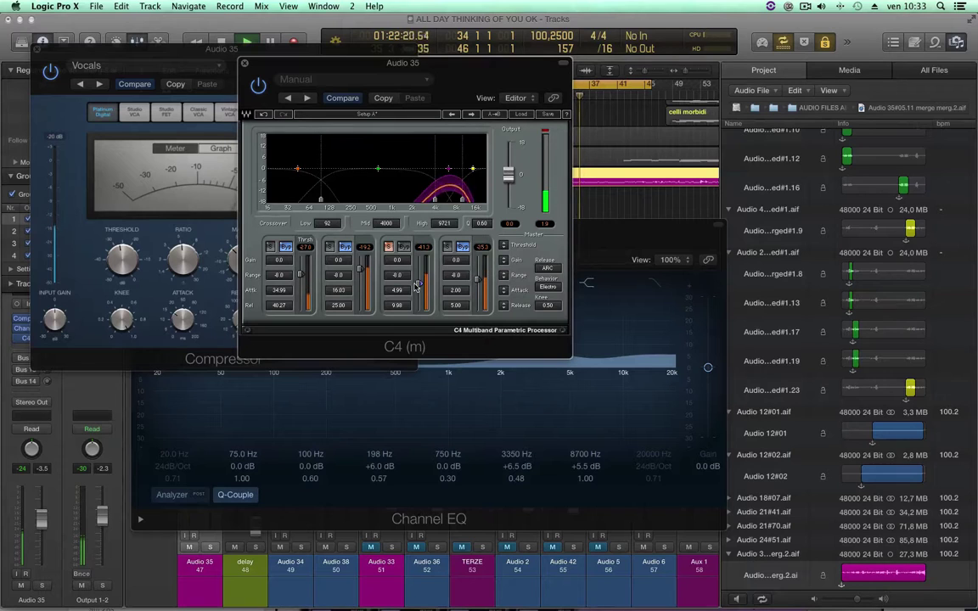
key(space)
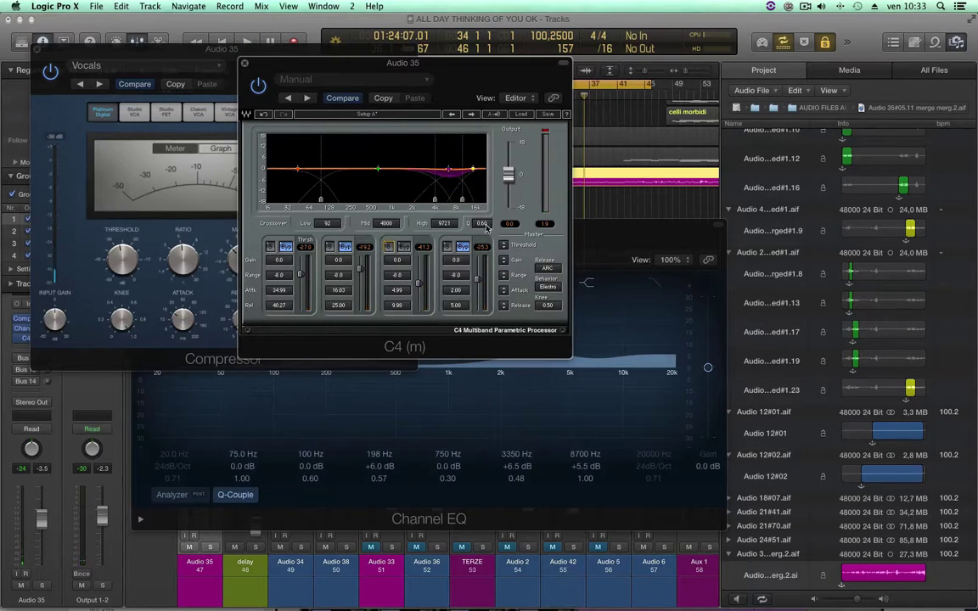
Move the Channel EQ's 3350 Hz boost to 5100 Hz at +7.5 dB and play the soloed vocal
drag(649, 220, 654, 106)
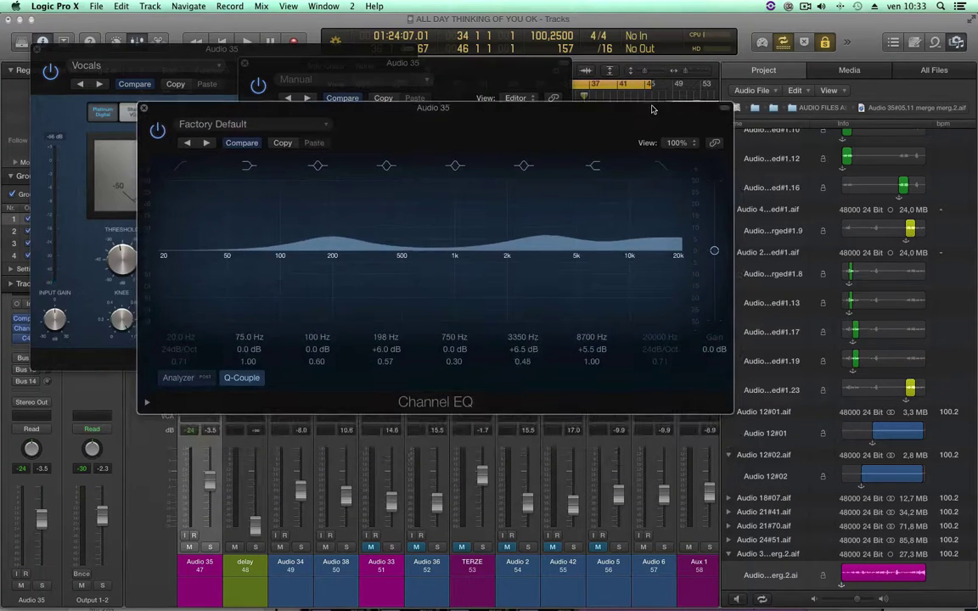
drag(545, 238, 578, 235)
key(space)
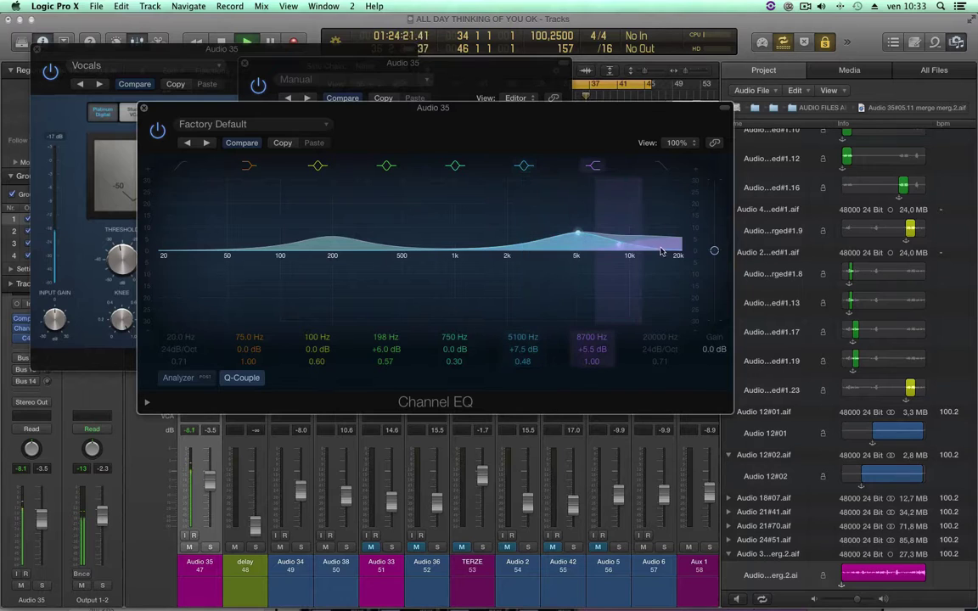
Set the Channel EQ's low boost to +7.5 dB at 182 Hz and compare the vocal with the EQ bypassed and enabled
mouse_move(333, 239)
mouse_down()
mouse_move(332, 225)
mouse_move(352, 215)
mouse_move(347, 198)
mouse_move(297, 204)
mouse_move(317, 202)
mouse_move(326, 234)
mouse_up()
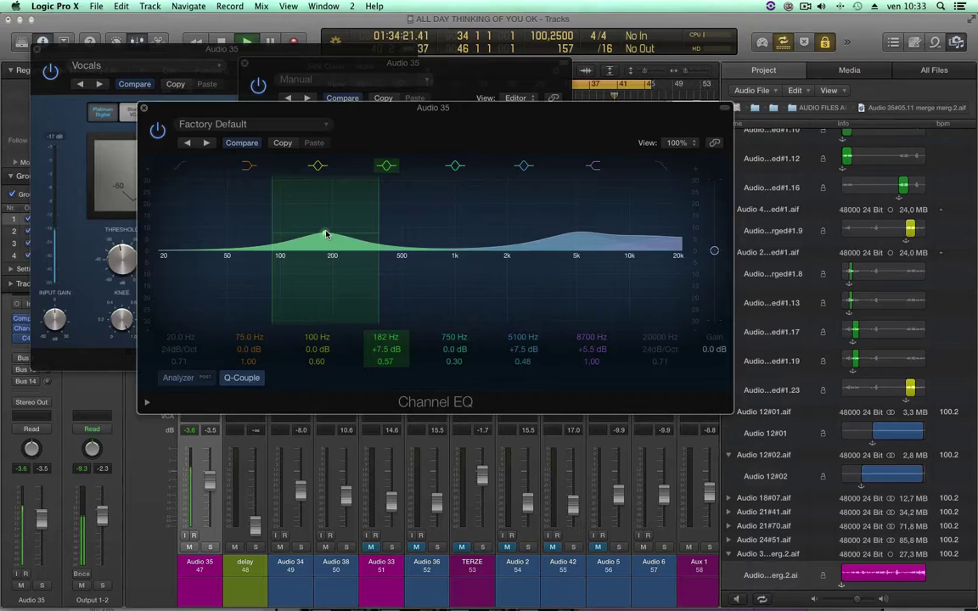
click(157, 130)
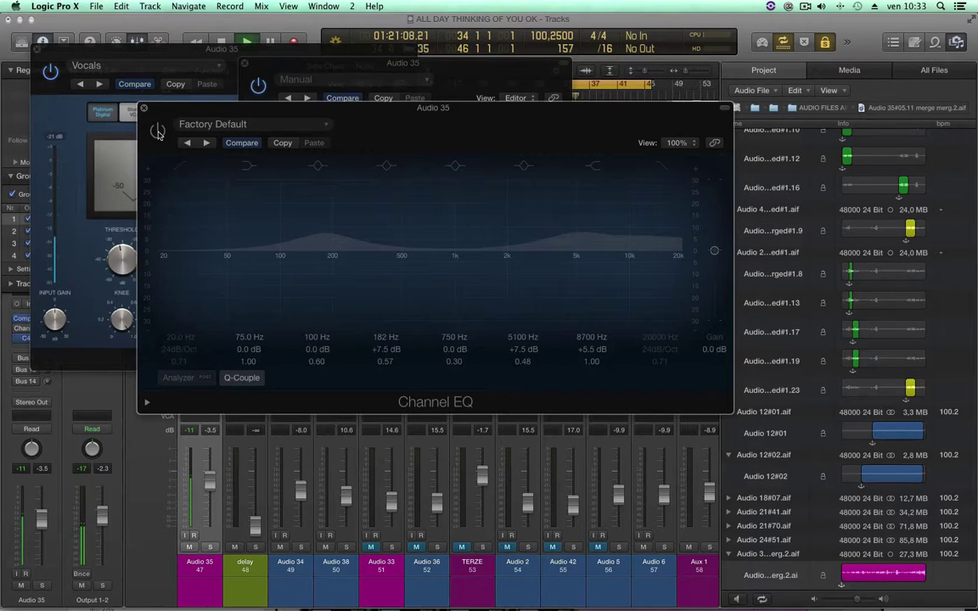
click(157, 131)
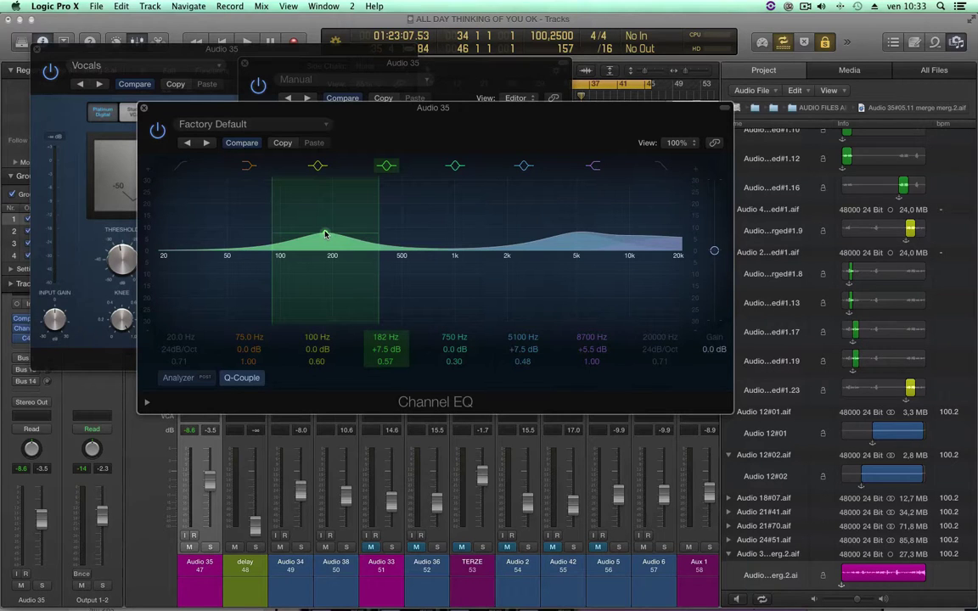
Audition an exaggerated low boost of +16.5 dB around 285 Hz in the Channel EQ, and settle the band at 166 Hz and +6.0 dB
drag(325, 235, 360, 216)
key(space)
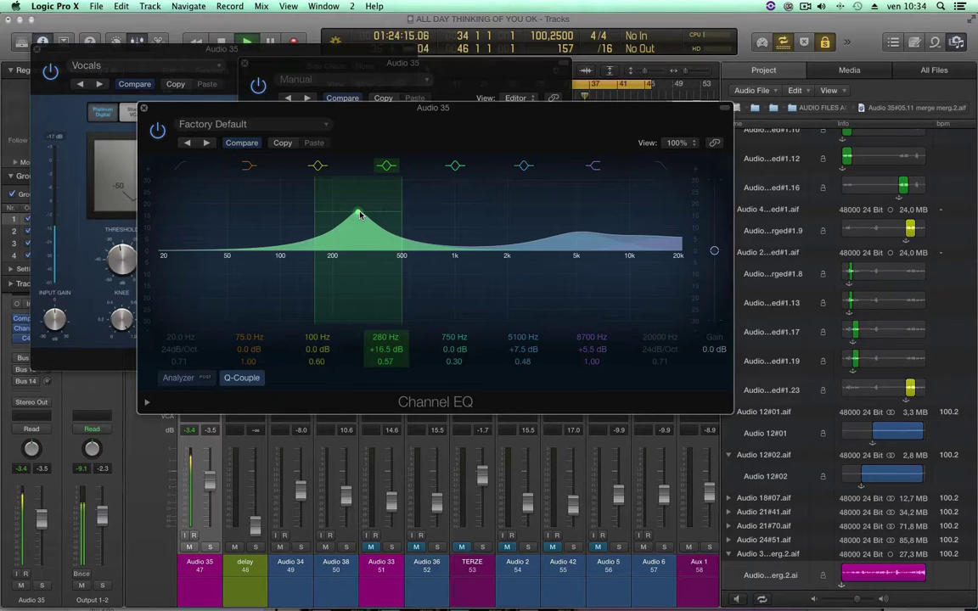
drag(359, 214, 362, 213)
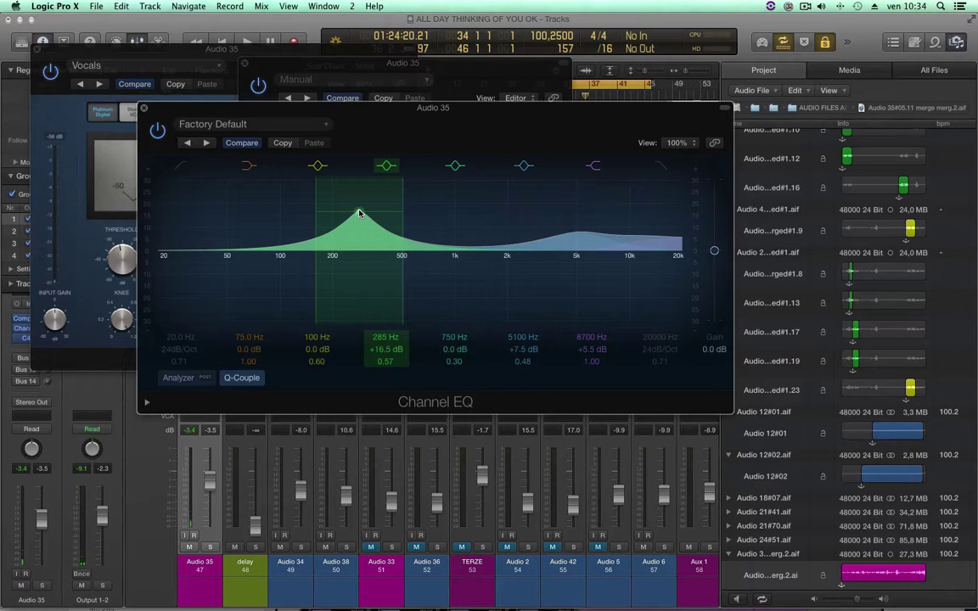
drag(360, 214, 319, 238)
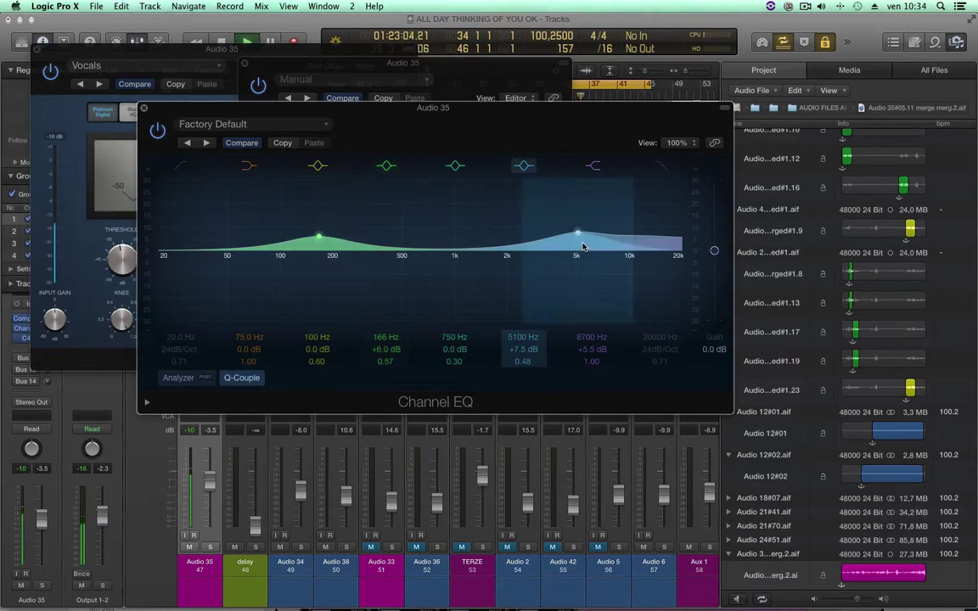
Cut the Channel EQ by 3.0 dB at 430 Hz with Q 0.83, and set the high boosts to +4.5 dB at 5000 Hz and +5.5 dB at 8800 Hz
mouse_move(577, 236)
mouse_down()
mouse_move(579, 208)
mouse_move(598, 209)
mouse_move(577, 204)
mouse_move(577, 236)
mouse_up()
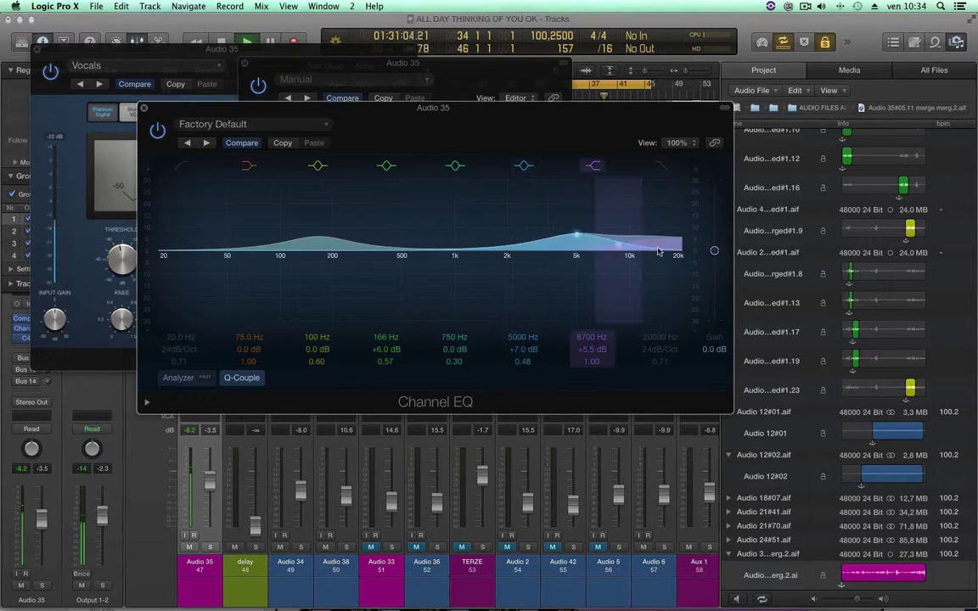
drag(660, 248, 667, 244)
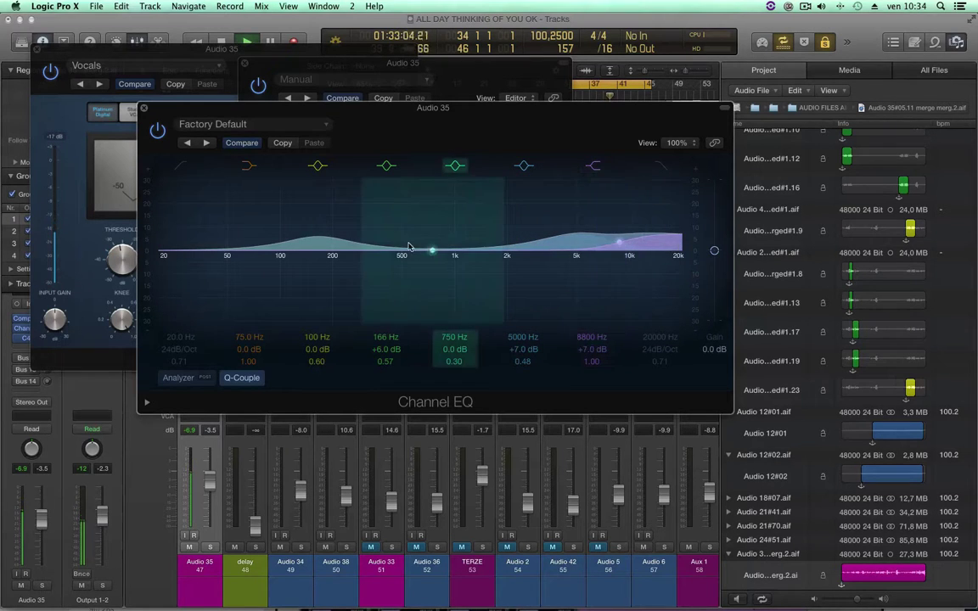
drag(395, 255, 393, 263)
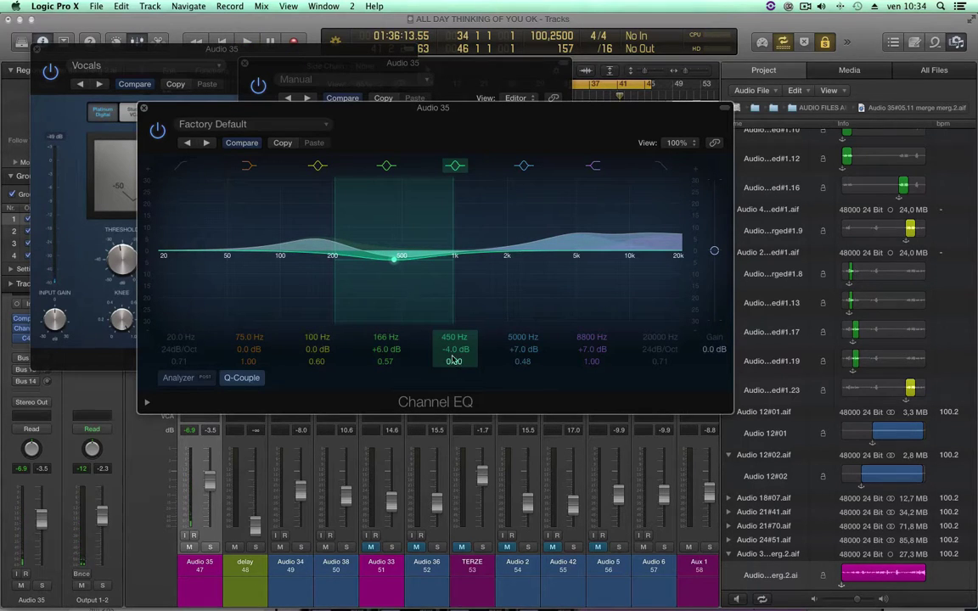
drag(454, 361, 454, 343)
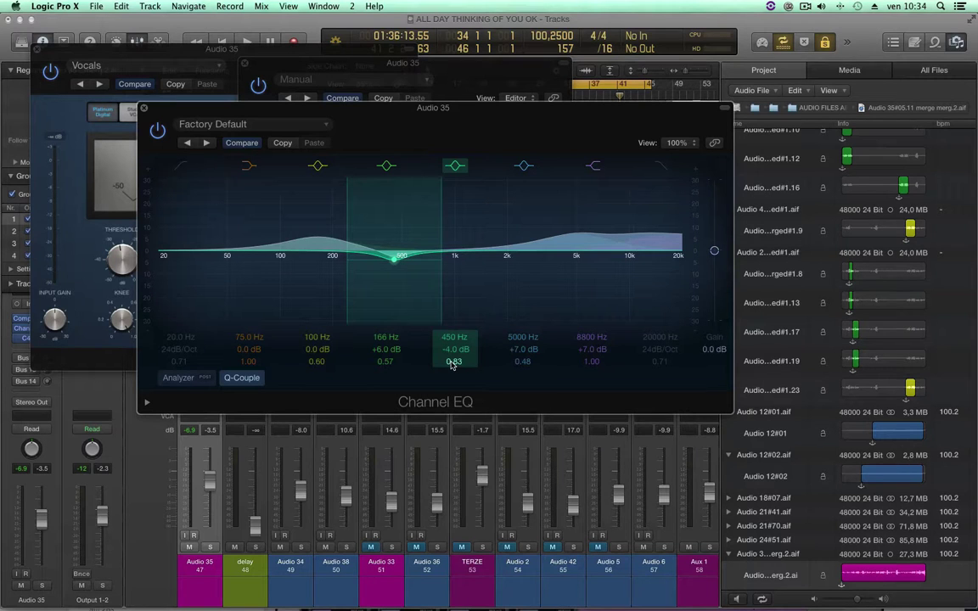
key(space)
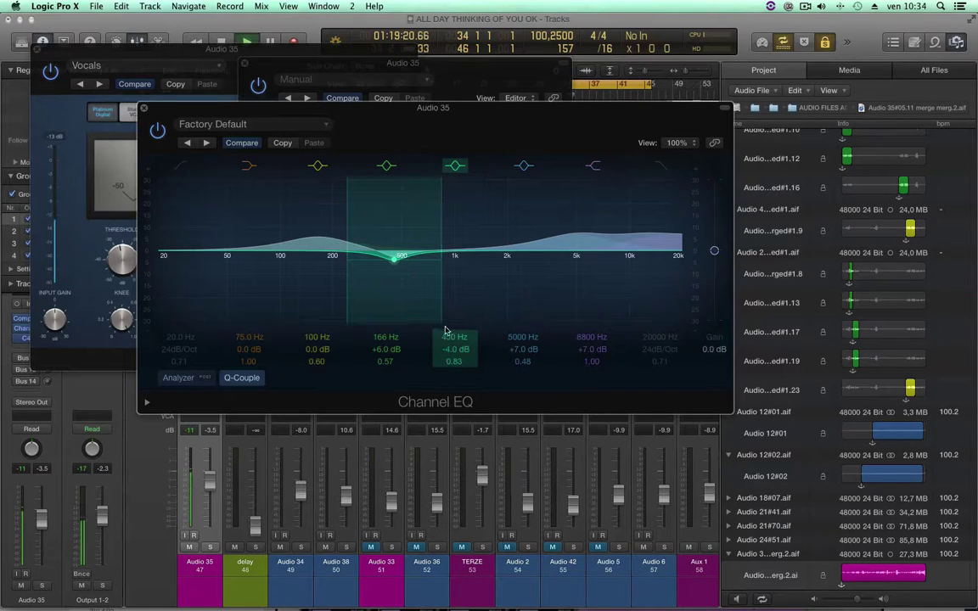
drag(394, 263, 393, 257)
drag(574, 235, 619, 242)
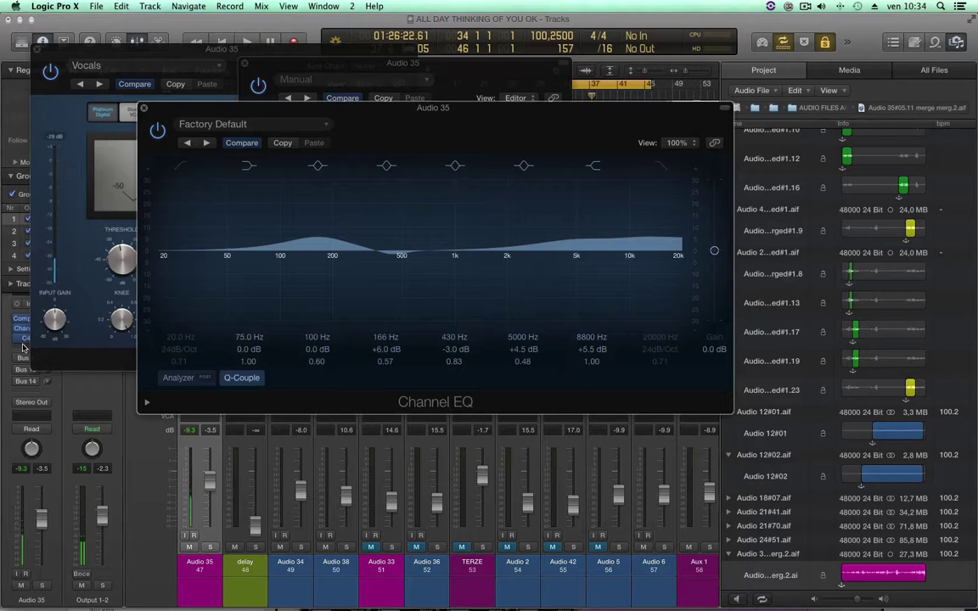
Insert the mono Waves DeEsser (m) after the C4 on the vocal channel, moving the Compressor window aside
click(81, 53)
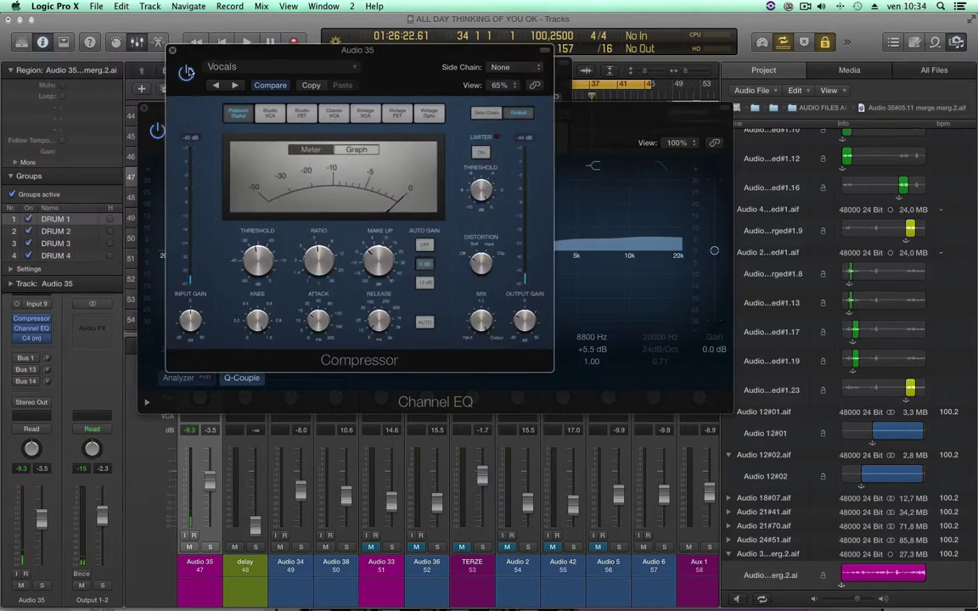
click(34, 346)
mouse_move(77, 490)
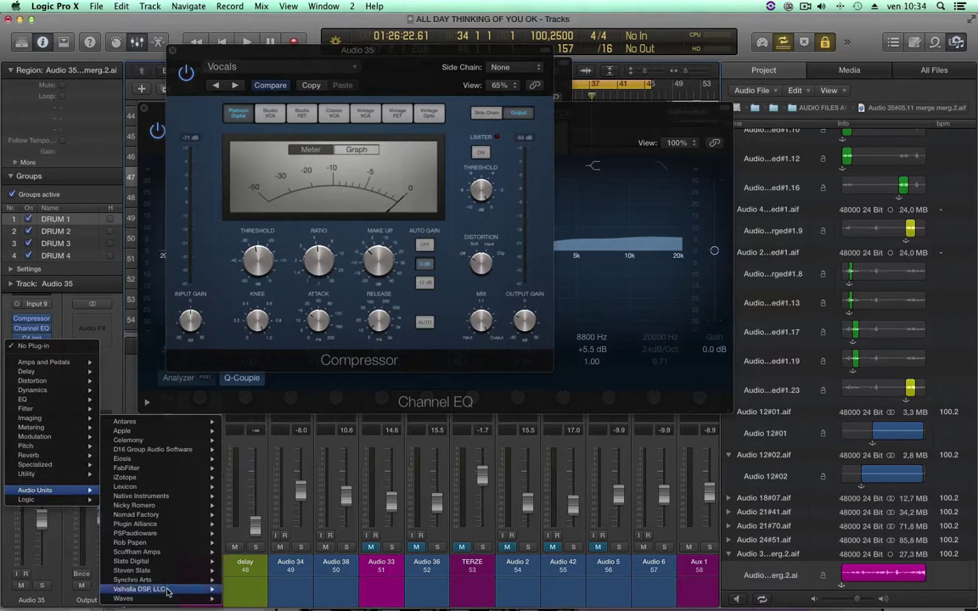
mouse_move(135, 598)
mouse_move(328, 299)
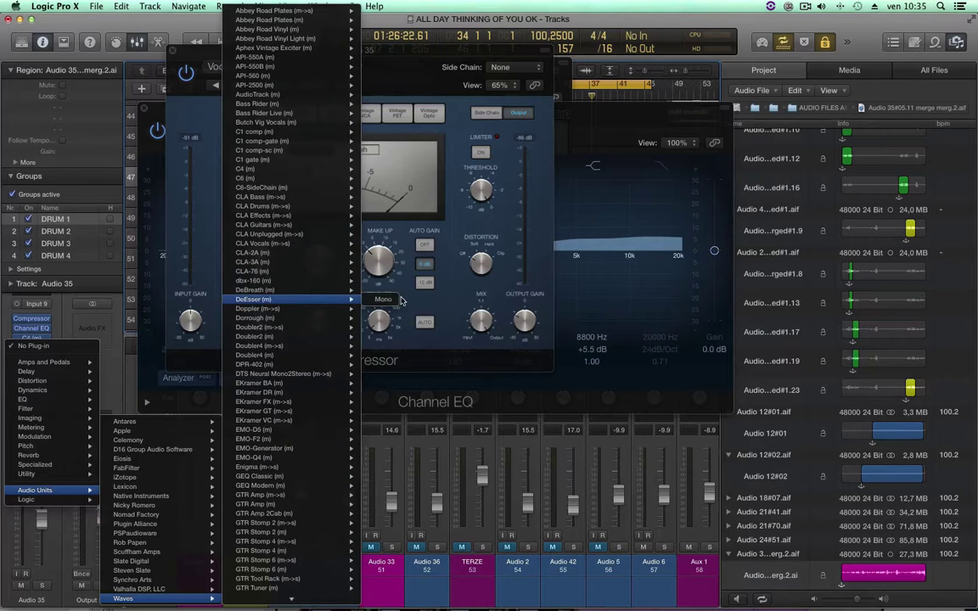
click(386, 300)
Play the vocal, audition the DeEsser's side chain, return its monitoring to Audio and set the threshold to -26.5
key(space)
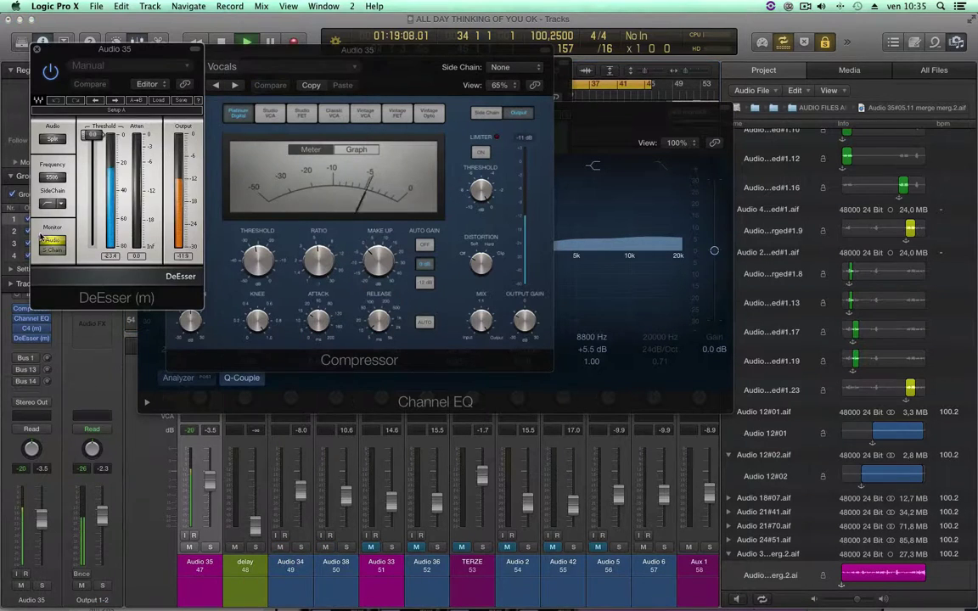
drag(100, 138, 97, 178)
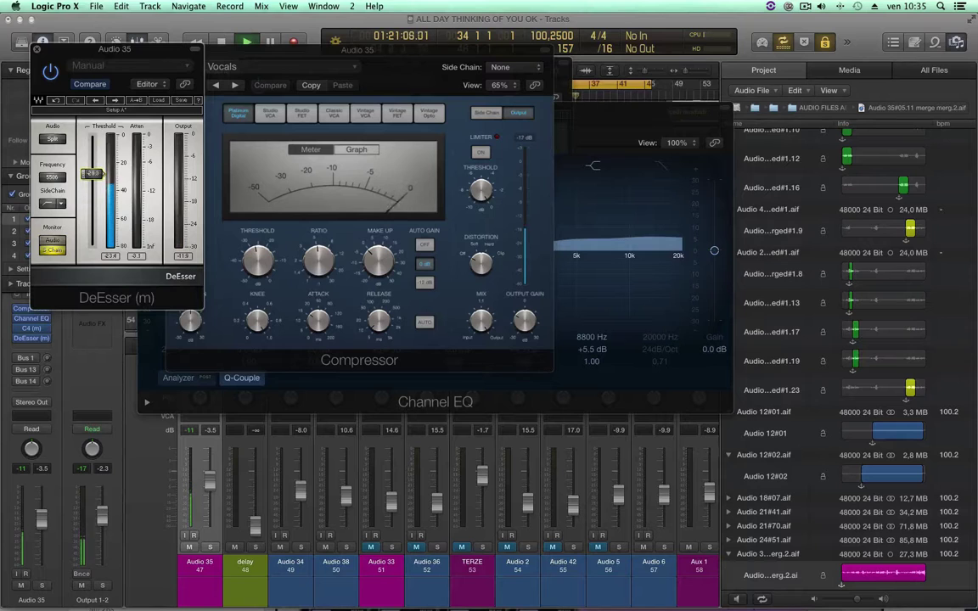
click(56, 241)
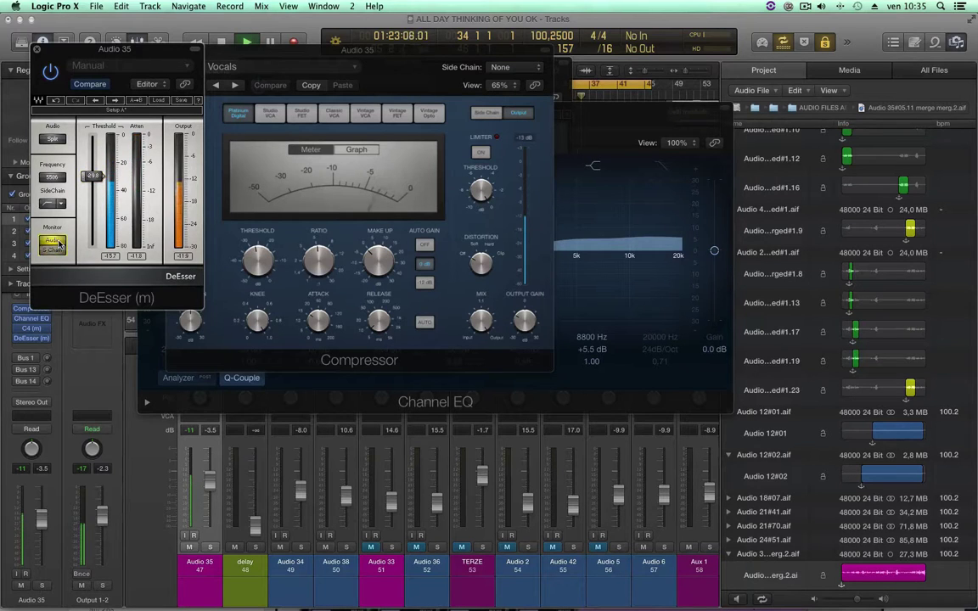
mouse_move(94, 179)
mouse_down()
mouse_move(96, 153)
mouse_move(97, 177)
mouse_up()
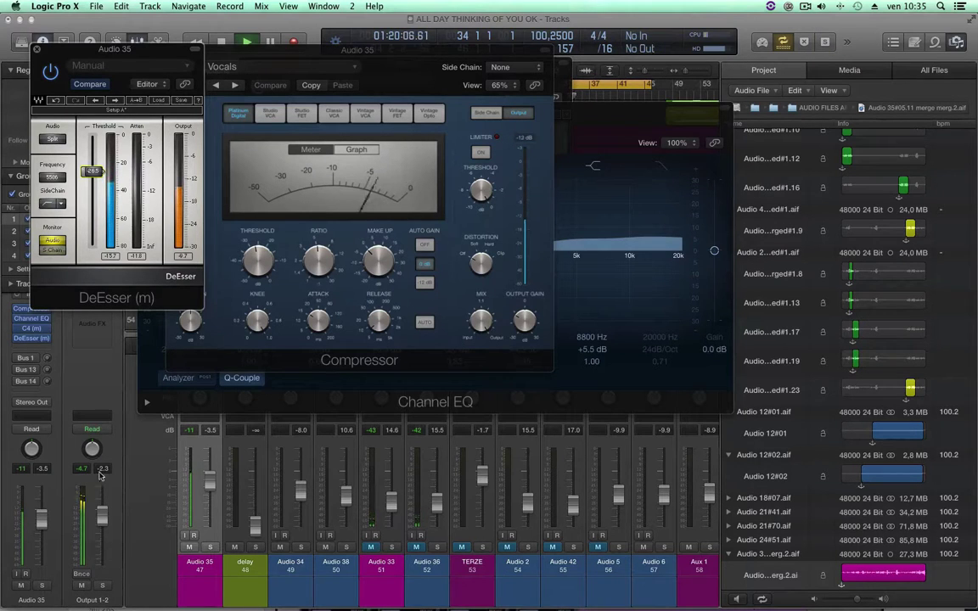
Raise the Audio 35 fader to +0.9 dB in the full mix and close the DeEsser, Compressor and Channel EQ windows
drag(40, 520, 41, 507)
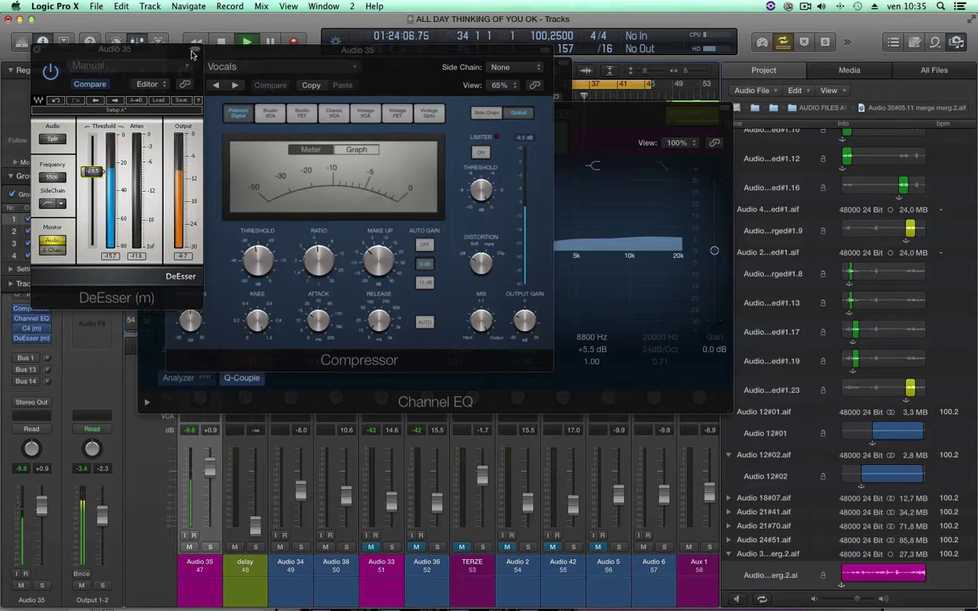
drag(79, 51, 424, 210)
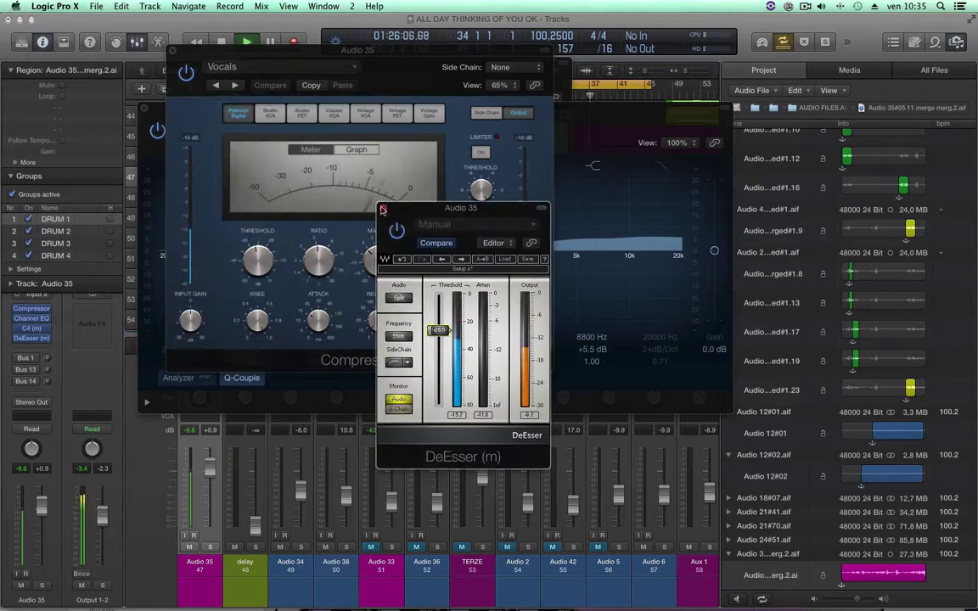
click(383, 207)
click(173, 54)
click(143, 108)
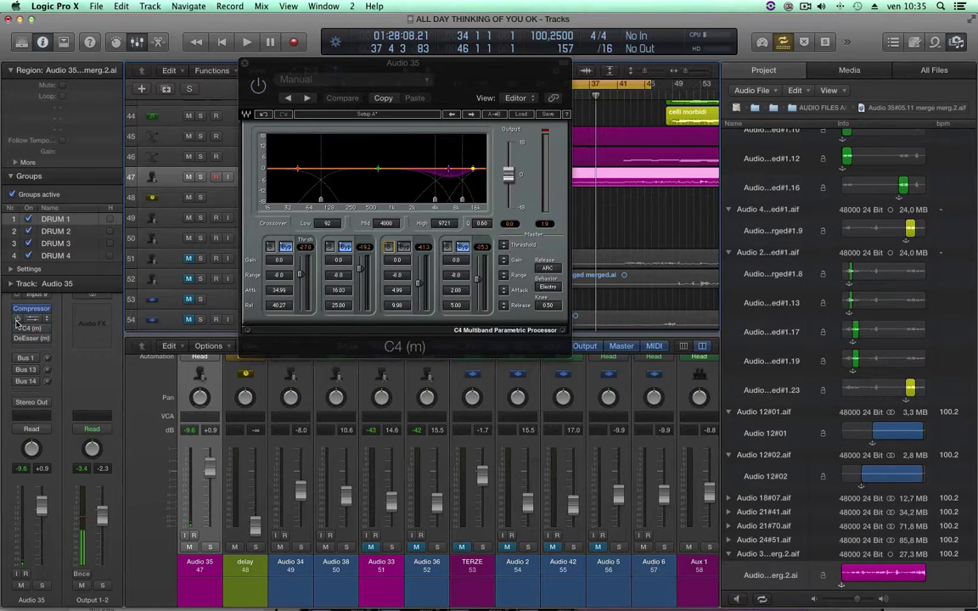
Play the cycled passage with the Channel EQ, C4 and DeEsser bypassed, and compare it with all three enabled
key(space)
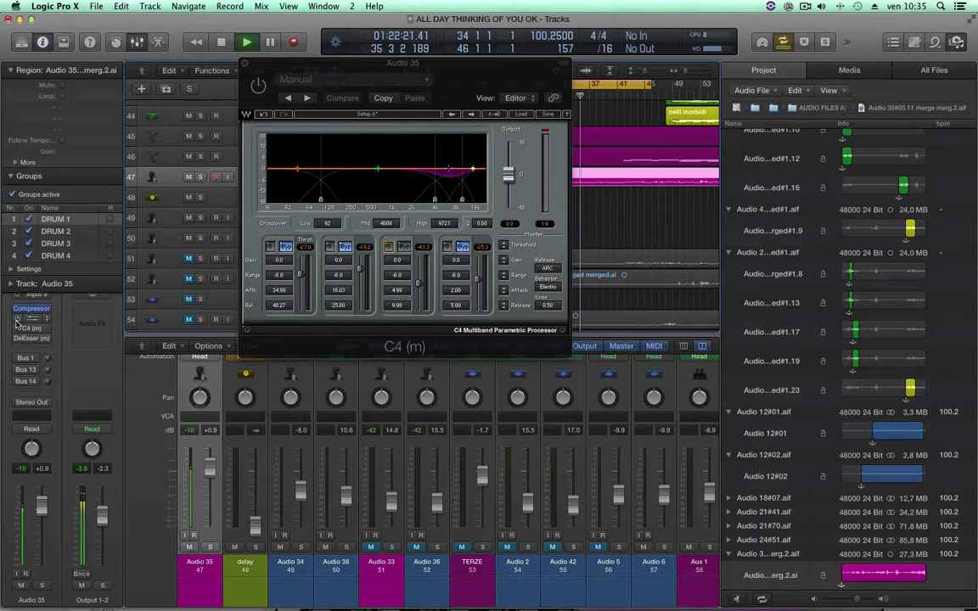
key(space)
click(17, 319)
click(18, 329)
click(18, 339)
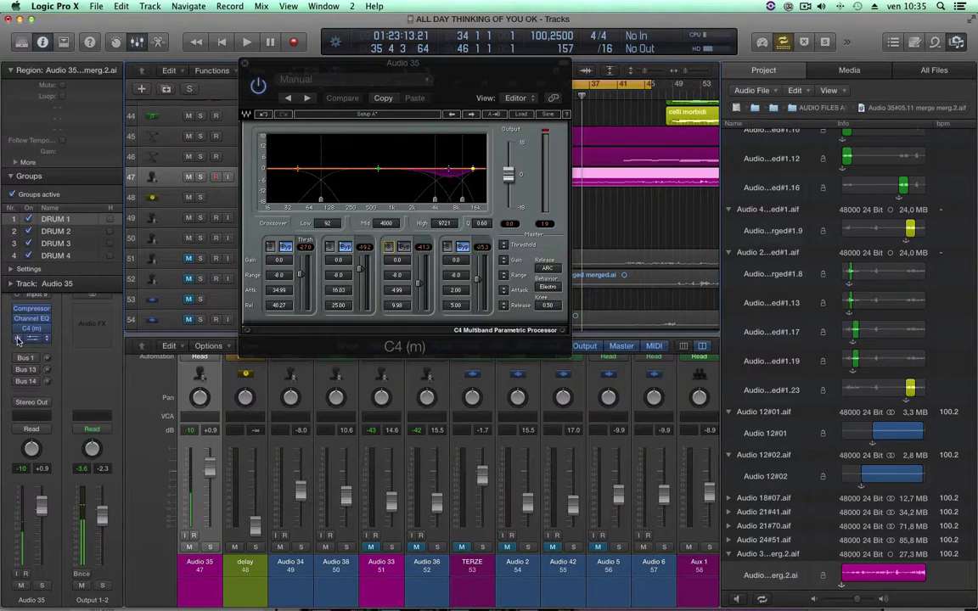
key(space)
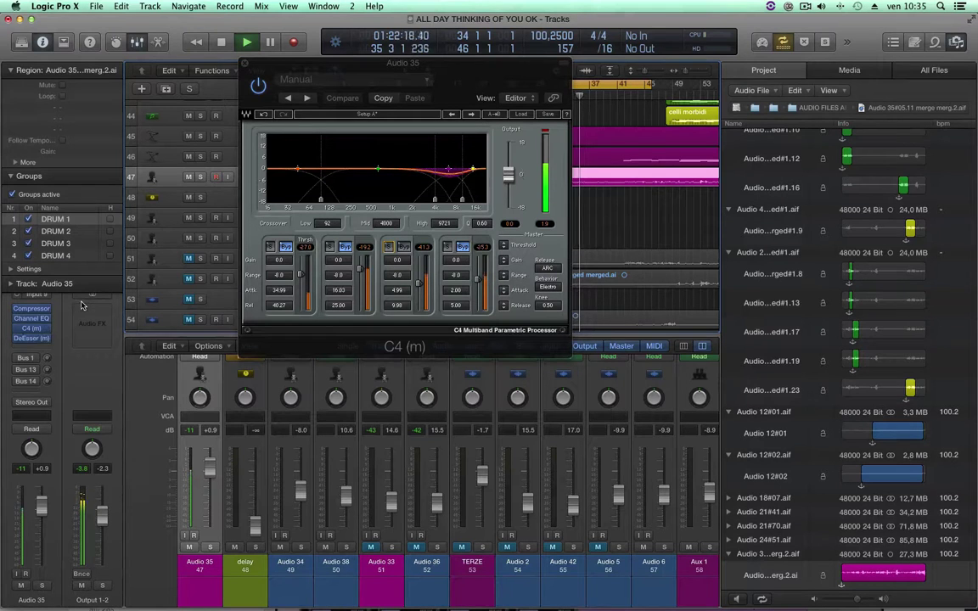
key(space)
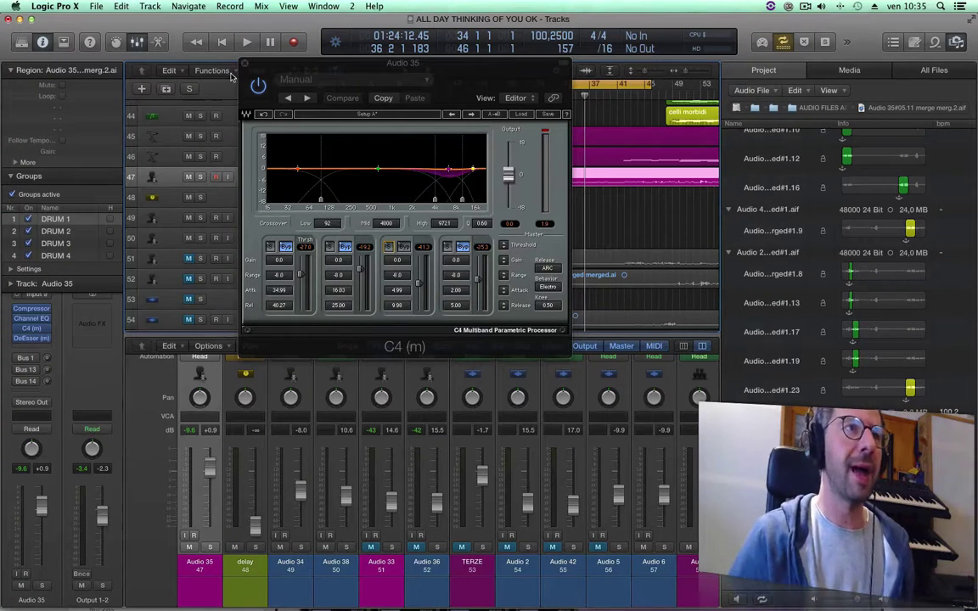
Move the C4 window below the arrangement, select the VOX OK vocal region and toggle its solo while playing the passage
drag(247, 62, 248, 331)
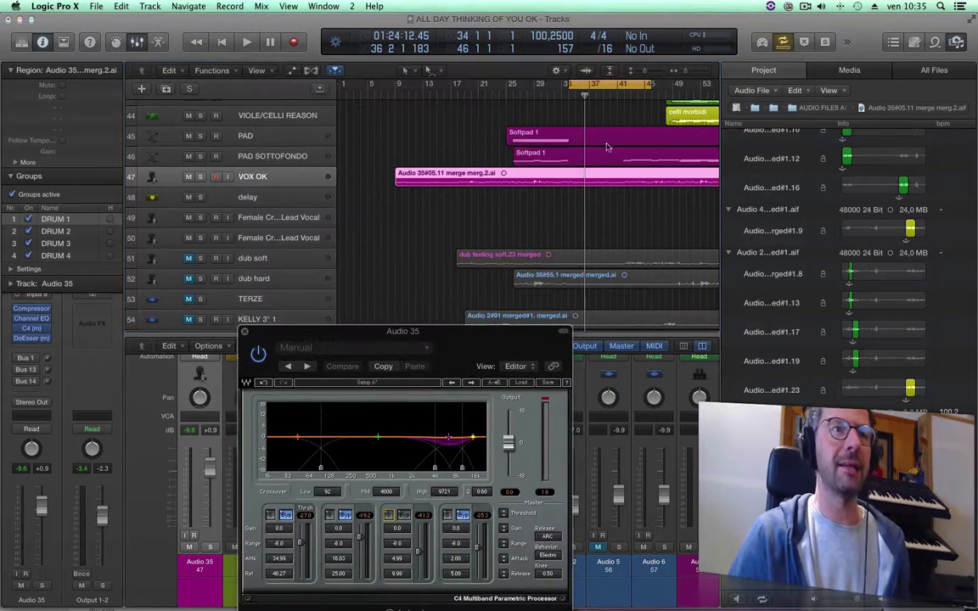
click(557, 176)
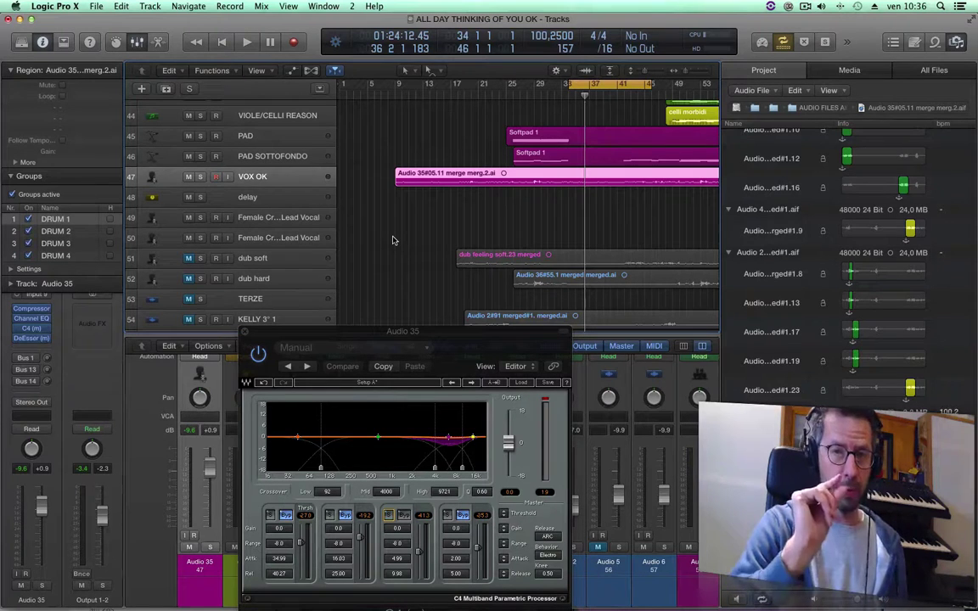
key(ctrl+s)
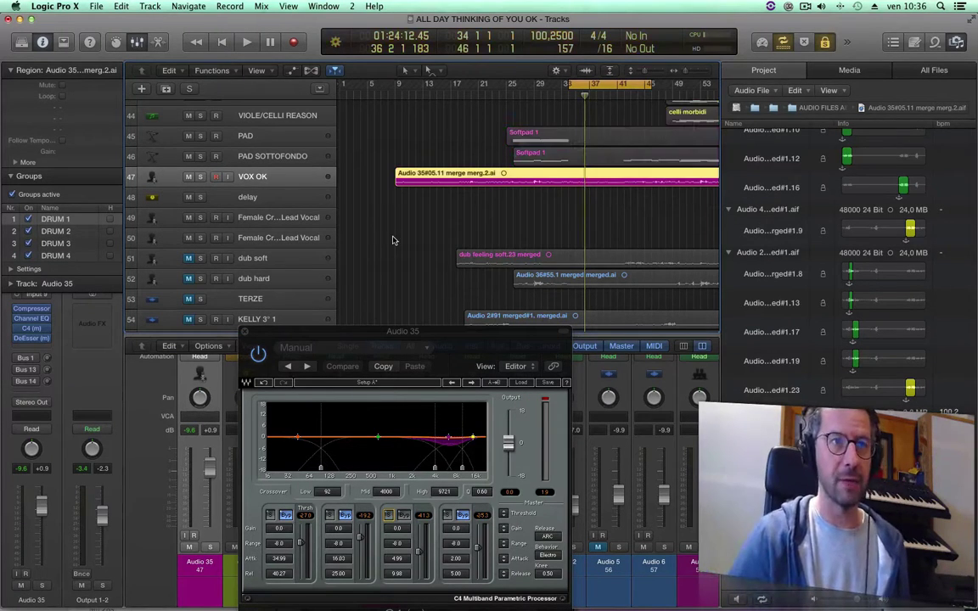
key(space)
key(space)
key(ctrl+s)
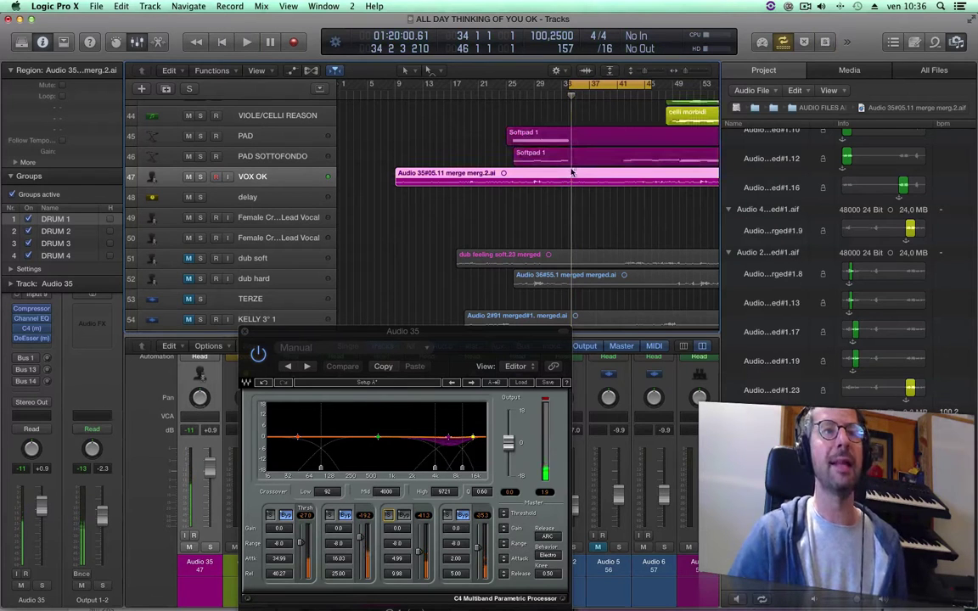